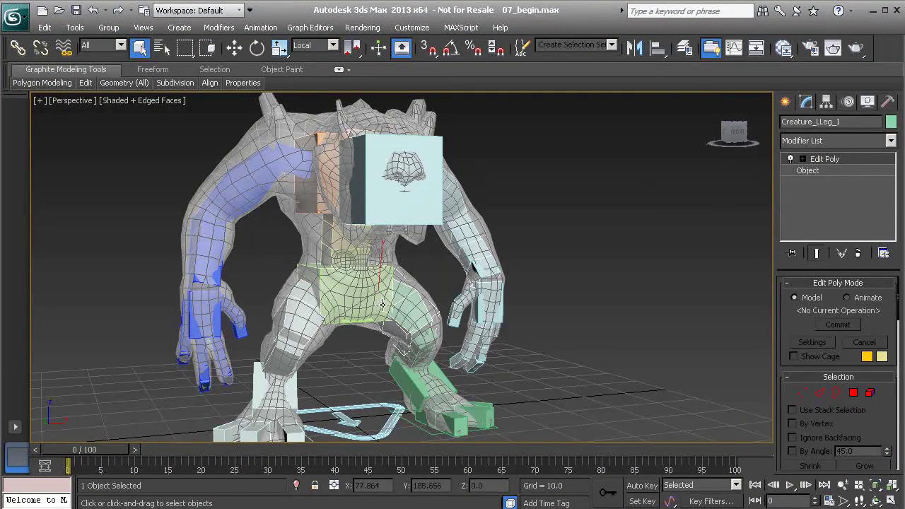
# Select the right thigh bone, open its base Object level despite the topology dependency, and return to its Edit Poly modifier
pyautogui.moveTo(297, 306); pyautogui.dragTo(351, 277, button='middle')
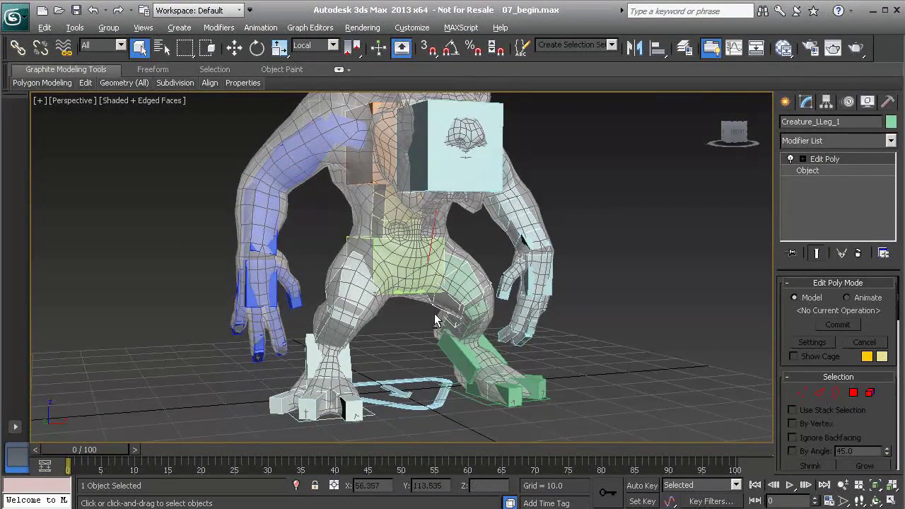
pyautogui.scroll(5, 389, 321)
pyautogui.click(316, 287)
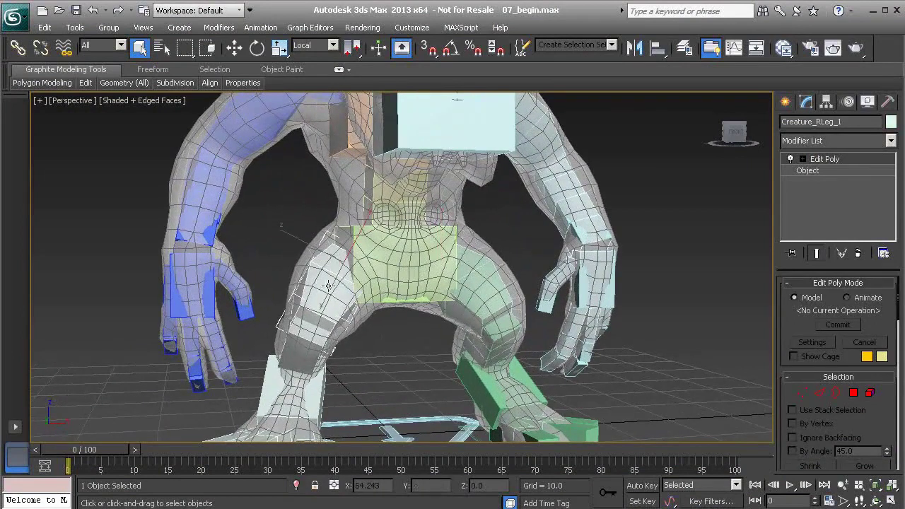
pyautogui.click(835, 170)
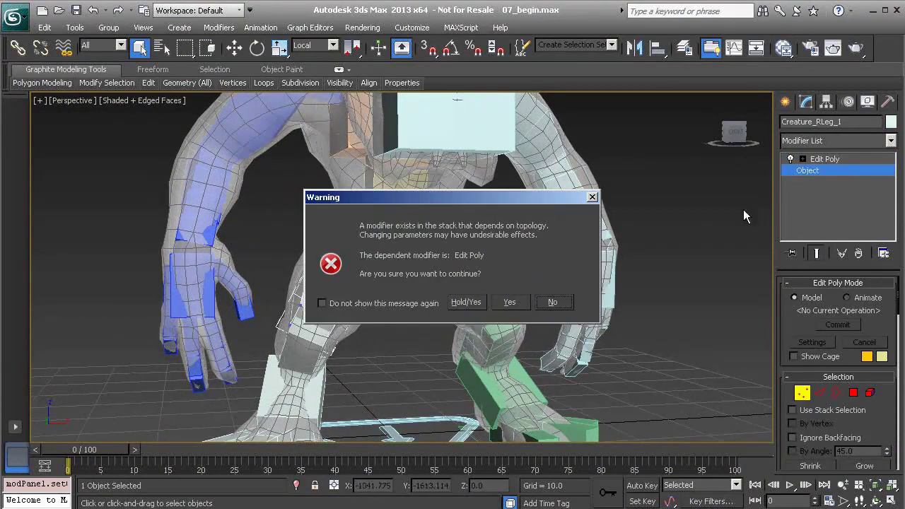
pyautogui.click(510, 303)
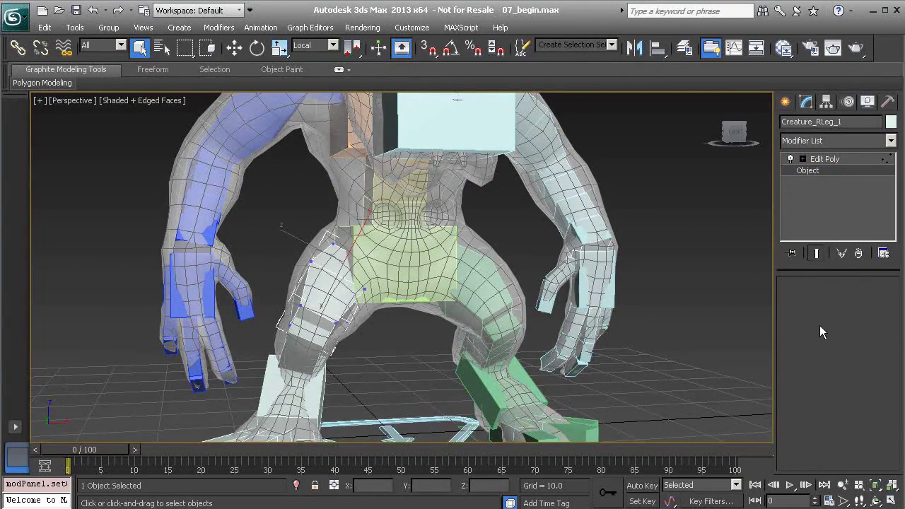
pyautogui.click(850, 161)
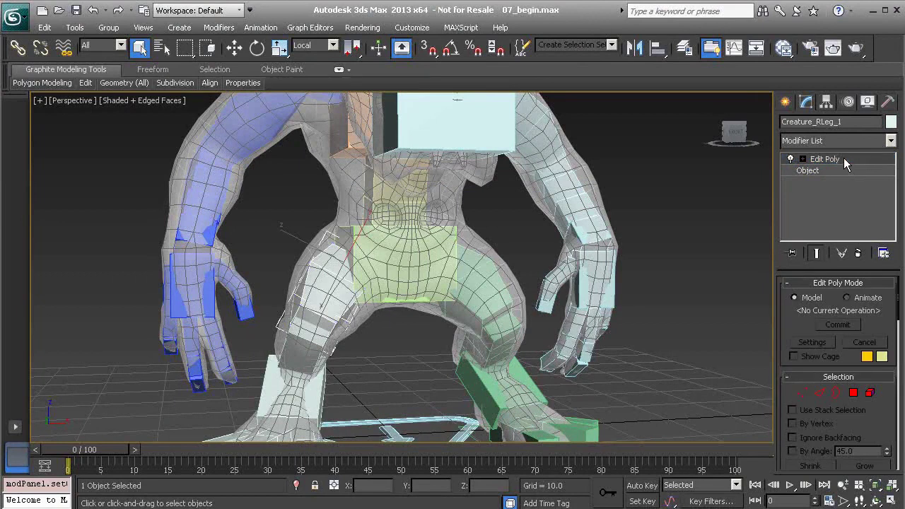
# Delete the Edit Poly modifier from the right thigh bone and go to the Use Custom Mesh option in its Bone Setup
pyautogui.keyDown('alt'); pyautogui.moveTo(313, 313); pyautogui.dragTo(337, 307, button='middle'); pyautogui.keyUp('alt')
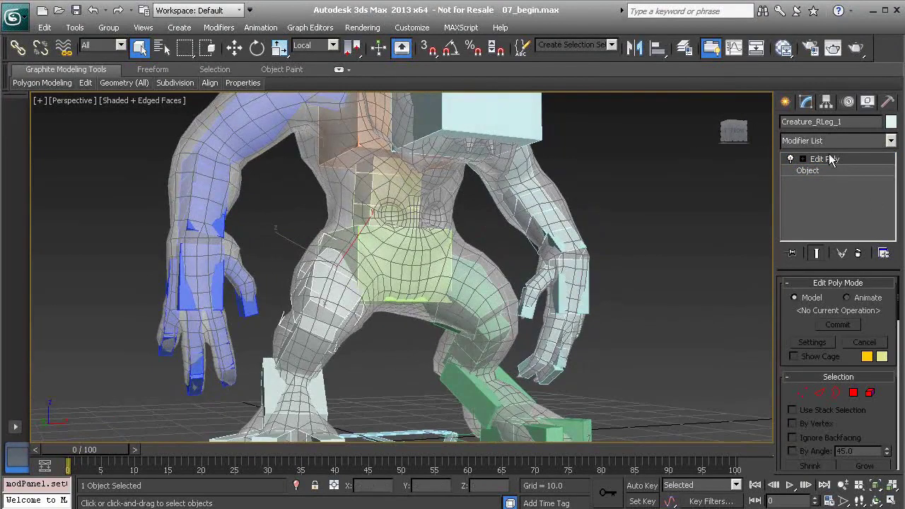
pyautogui.moveTo(644, 254)
pyautogui.keyDown('alt'); pyautogui.mouseDown(button='middle')
pyautogui.moveTo(590, 257)
pyautogui.moveTo(658, 254)
pyautogui.mouseUp(button='middle'); pyautogui.keyUp('alt')
pyautogui.keyDown('alt'); pyautogui.moveTo(363, 283); pyautogui.dragTo(345, 285, button='middle'); pyautogui.keyUp('alt')
pyautogui.keyDown('alt'); pyautogui.moveTo(311, 318); pyautogui.dragTo(308, 330, button='middle'); pyautogui.keyUp('alt')
pyautogui.keyDown('alt'); pyautogui.moveTo(311, 272); pyautogui.dragTo(315, 281, button='middle'); pyautogui.keyUp('alt')
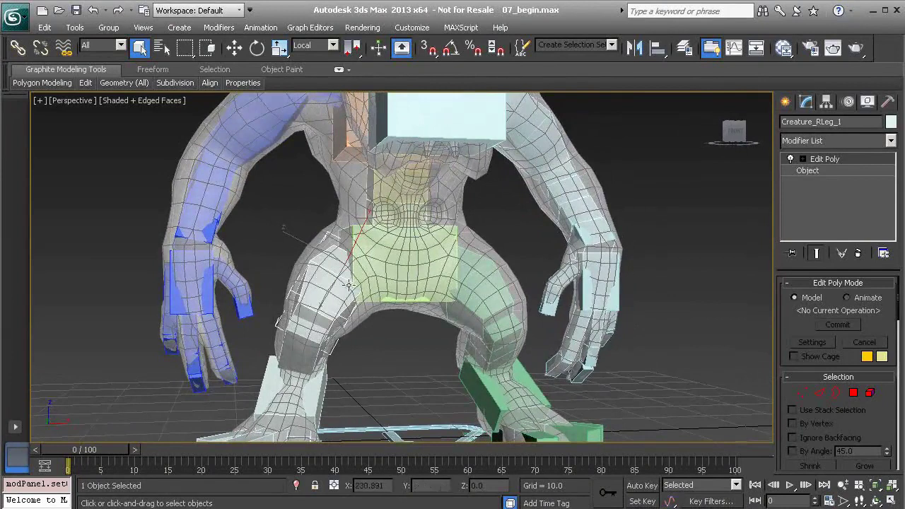
pyautogui.click(857, 250)
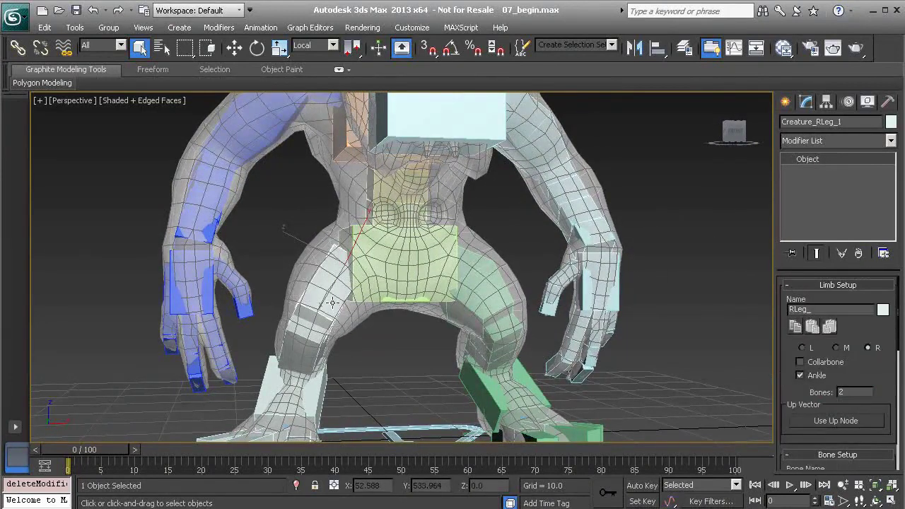
pyautogui.scroll(-5, 788, 346)
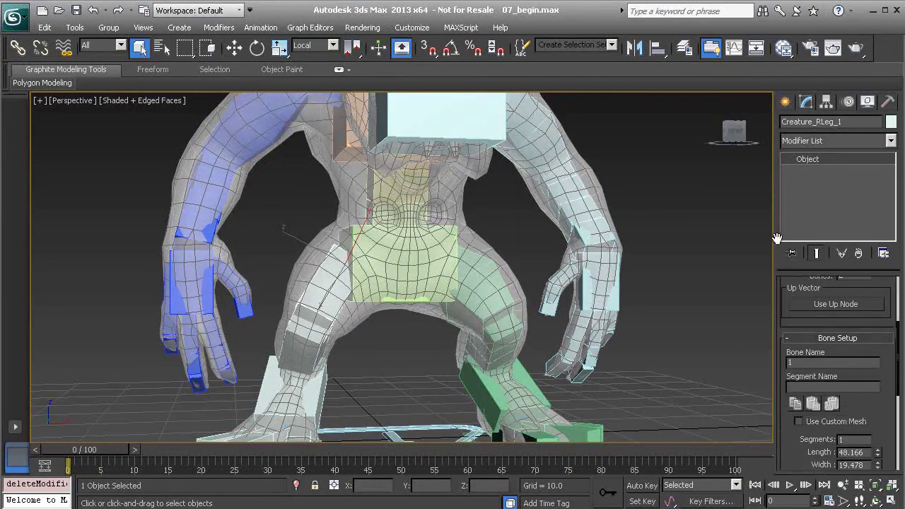
pyautogui.moveTo(786, 404); pyautogui.dragTo(786, 388)
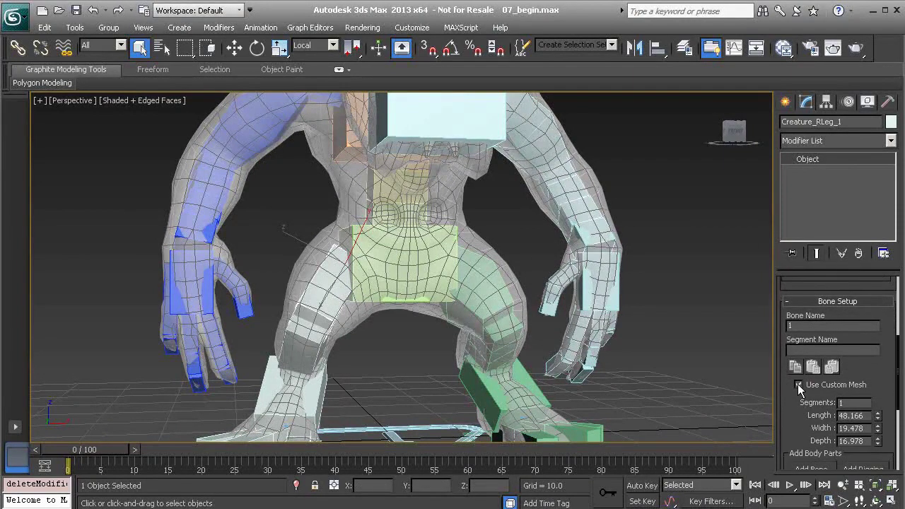
pyautogui.click(799, 385)
# Copy the left thigh's Edit Poly modifier onto the right thigh and view the right thigh's base Bone Setup settings
pyautogui.click(483, 266)
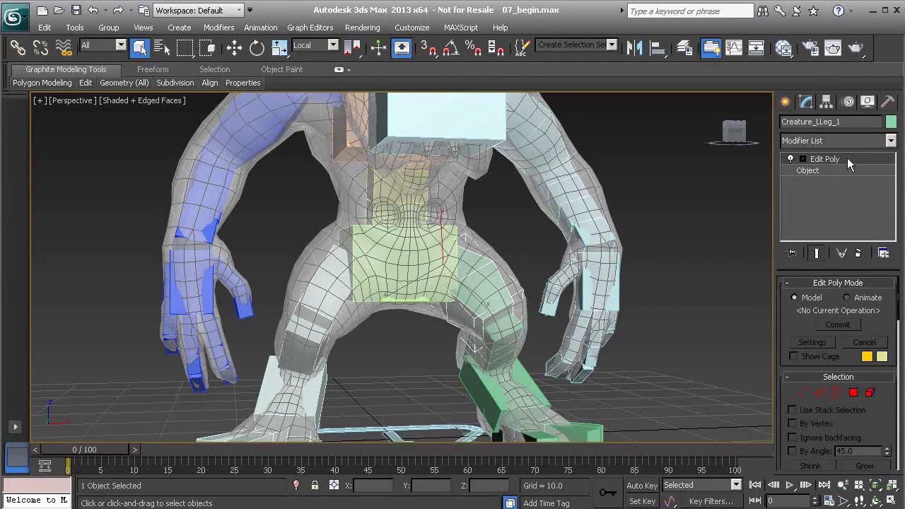
pyautogui.click(321, 278)
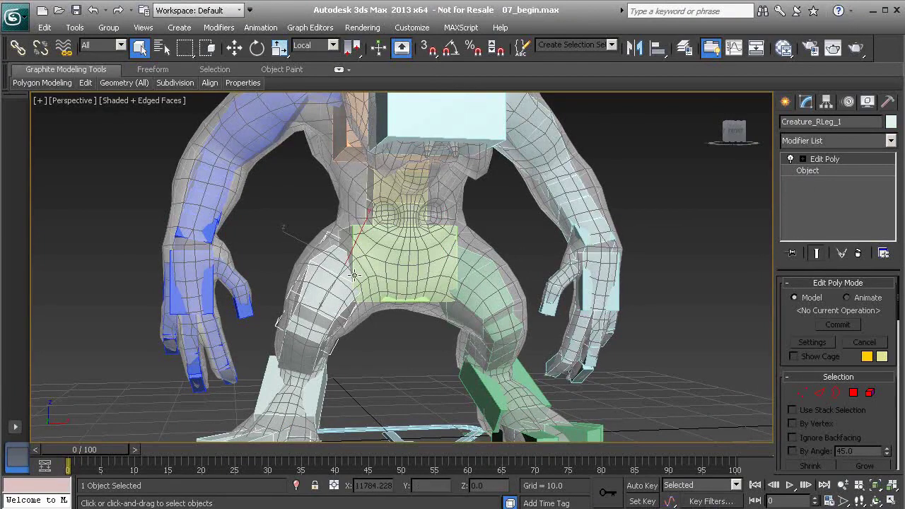
pyautogui.click(820, 168)
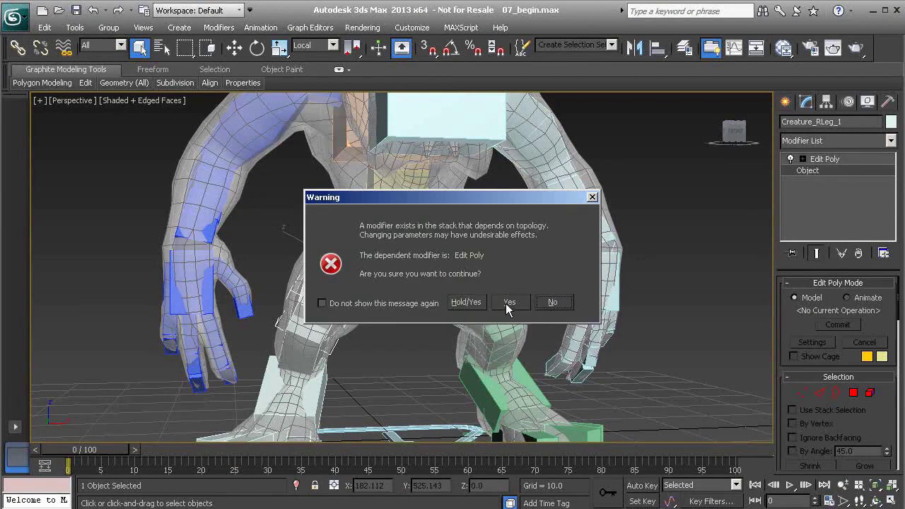
pyautogui.click(508, 302)
pyautogui.moveTo(784, 388)
pyautogui.mouseDown()
pyautogui.moveTo(783, 337)
pyautogui.moveTo(783, 385)
pyautogui.moveTo(768, 410)
pyautogui.moveTo(781, 372)
pyautogui.mouseUp()
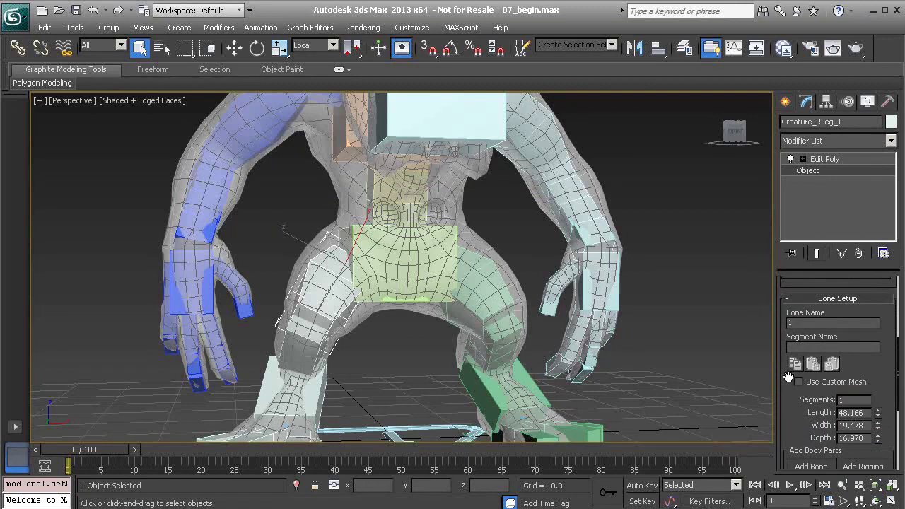
pyautogui.moveTo(781, 346); pyautogui.dragTo(776, 419)
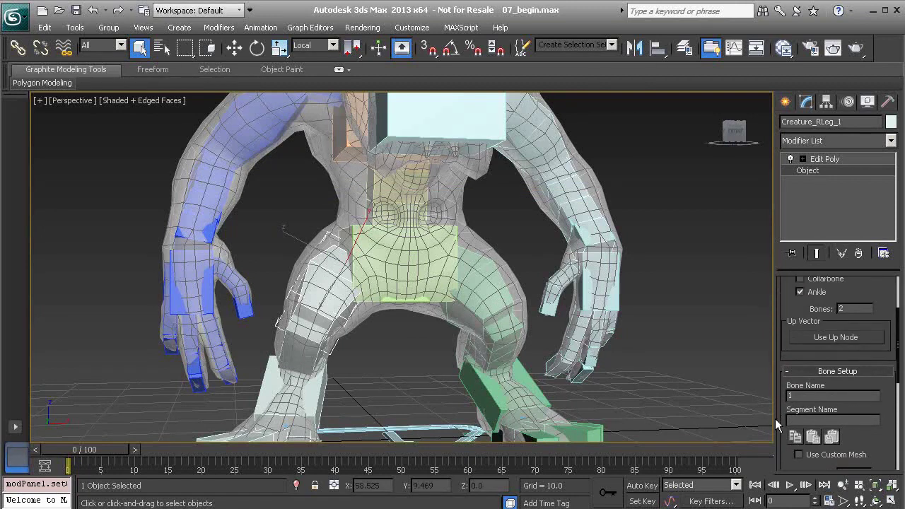
# Select the left thigh bone and delete its Edit Poly modifier
pyautogui.keyDown('alt'); pyautogui.moveTo(473, 318); pyautogui.dragTo(448, 304, button='middle'); pyautogui.keyUp('alt')
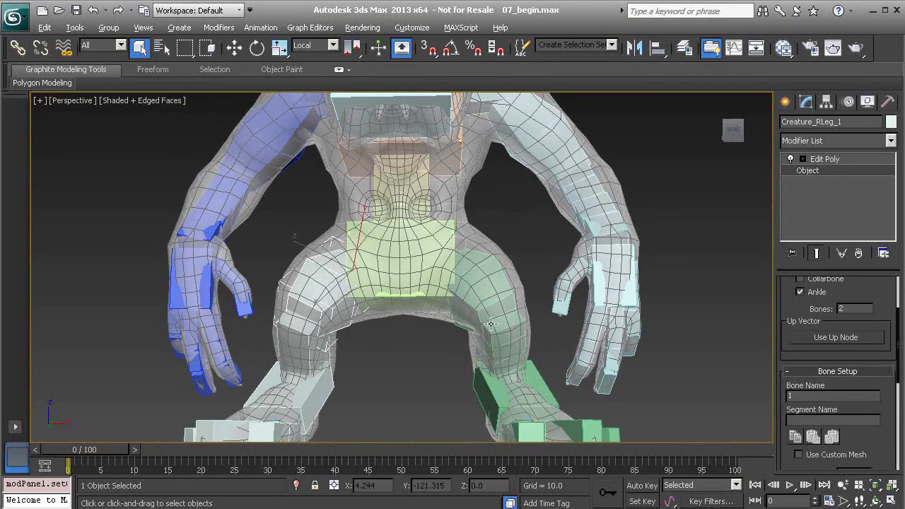
pyautogui.keyDown('alt'); pyautogui.moveTo(493, 321); pyautogui.dragTo(513, 349, button='middle'); pyautogui.keyUp('alt')
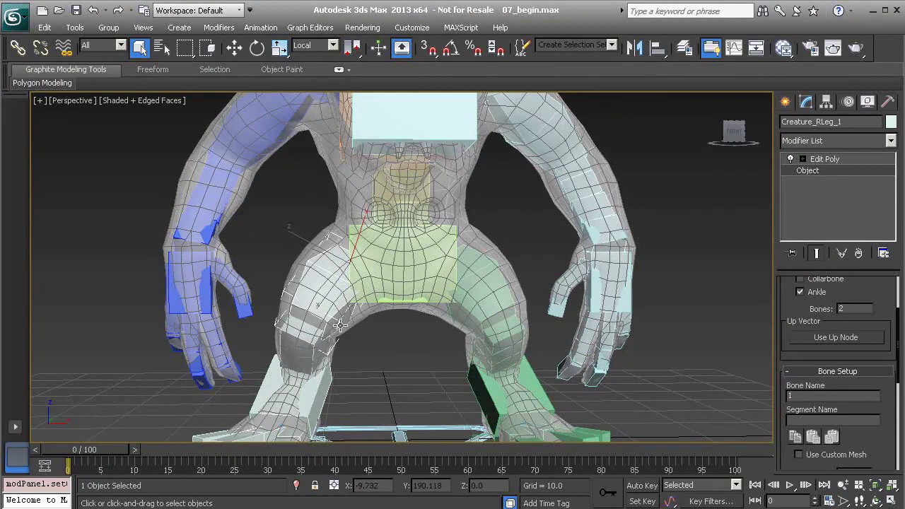
pyautogui.moveTo(367, 334); pyautogui.dragTo(362, 312, button='middle')
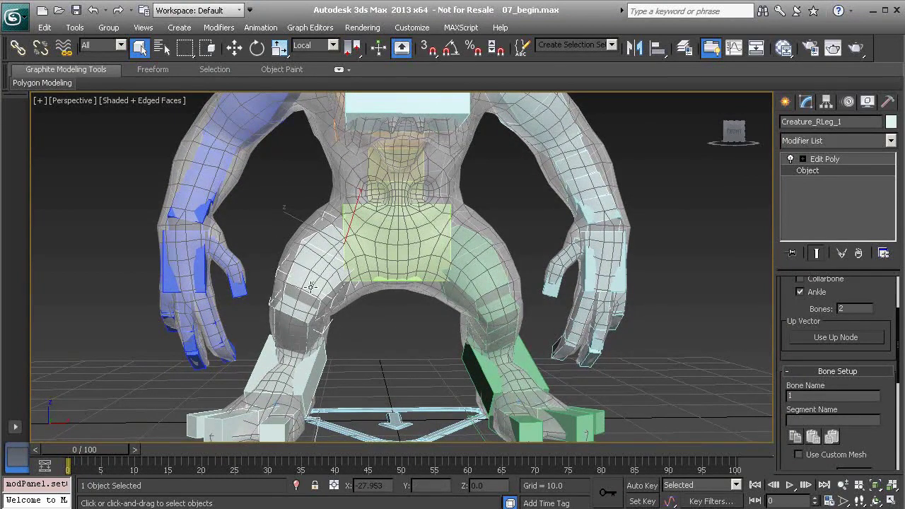
pyautogui.keyDown('alt'); pyautogui.moveTo(515, 336); pyautogui.dragTo(491, 333, button='middle'); pyautogui.keyUp('alt')
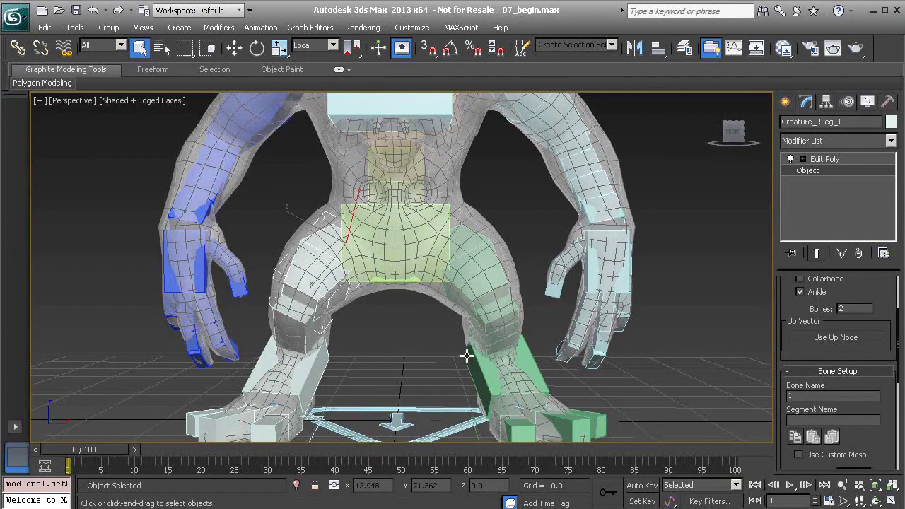
pyautogui.click(481, 266)
pyautogui.moveTo(486, 256)
pyautogui.keyDown('alt'); pyautogui.mouseDown(button='middle')
pyautogui.moveTo(463, 256)
pyautogui.moveTo(486, 270)
pyautogui.mouseUp(button='middle'); pyautogui.keyUp('alt')
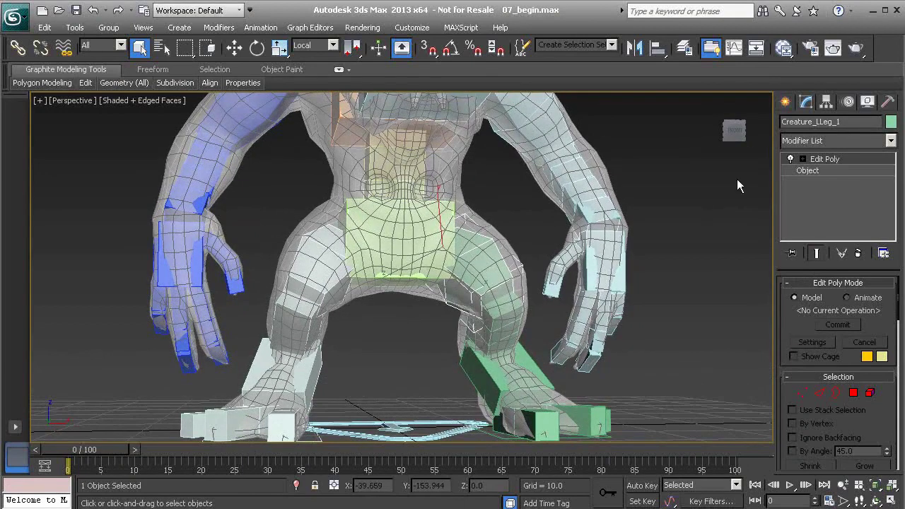
pyautogui.click(860, 253)
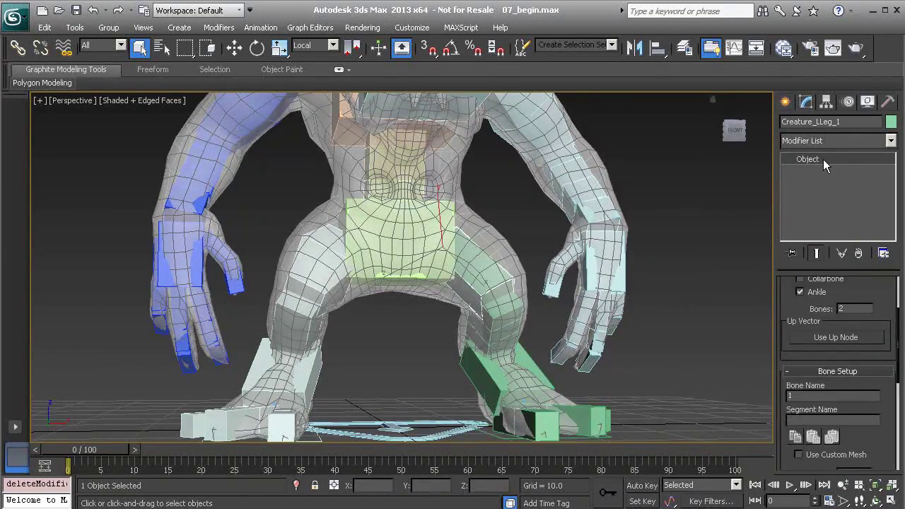
# Copy the right thigh's Edit Poly modifier onto the left thigh bone
pyautogui.keyDown('alt'); pyautogui.moveTo(442, 242); pyautogui.dragTo(422, 255, button='middle'); pyautogui.keyUp('alt')
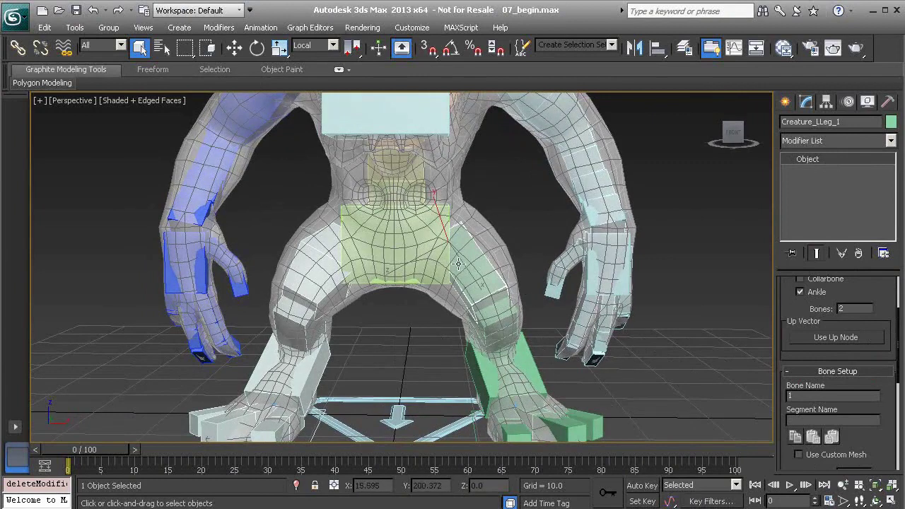
pyautogui.keyDown('alt'); pyautogui.moveTo(479, 310); pyautogui.dragTo(472, 270, button='middle'); pyautogui.keyUp('alt')
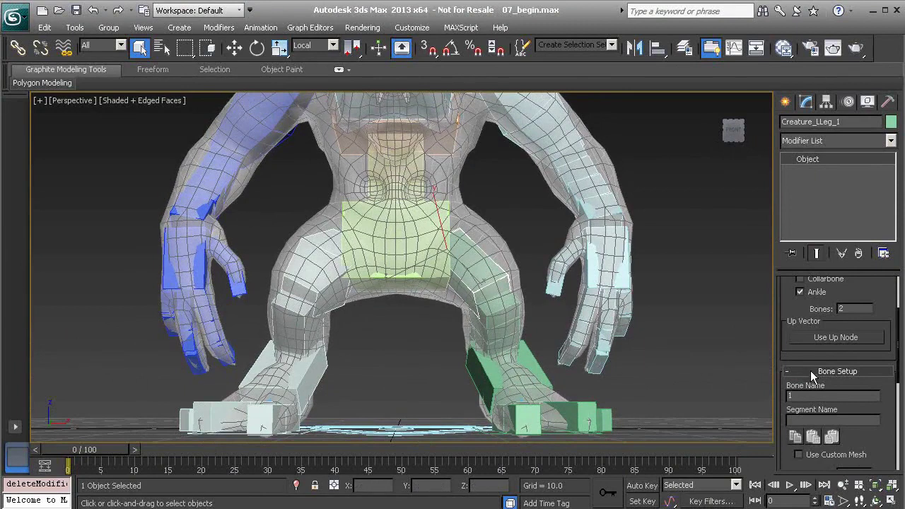
pyautogui.scroll(-4, 813, 369)
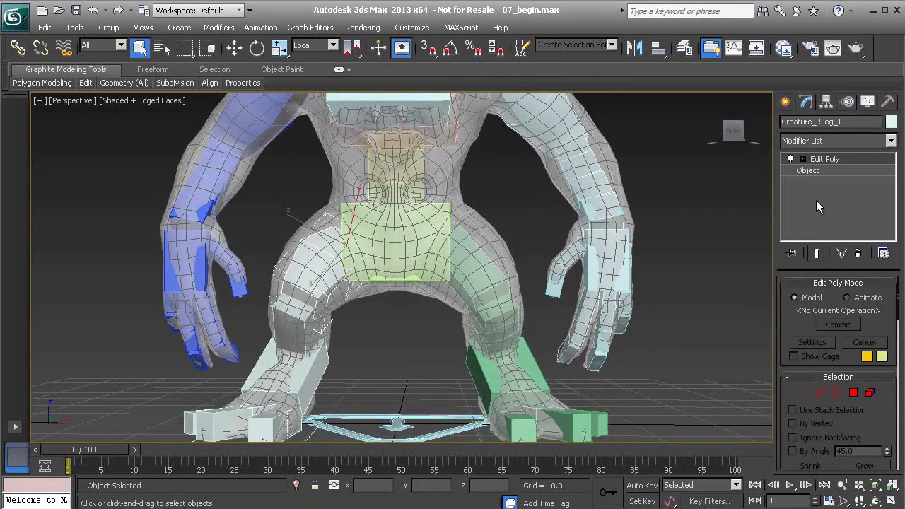
pyautogui.keyDown('shift'); pyautogui.moveTo(846, 158); pyautogui.dragTo(486, 267); pyautogui.keyUp('shift')
# Open the left thigh's base limb settings, and paste limb settings mirrored onto the right leg at its base Object level
pyautogui.click(827, 168)
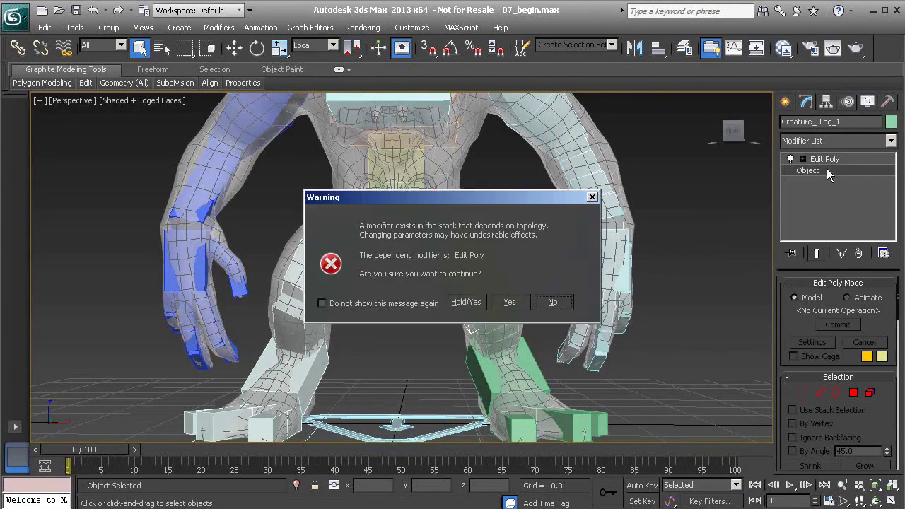
pyautogui.click(509, 302)
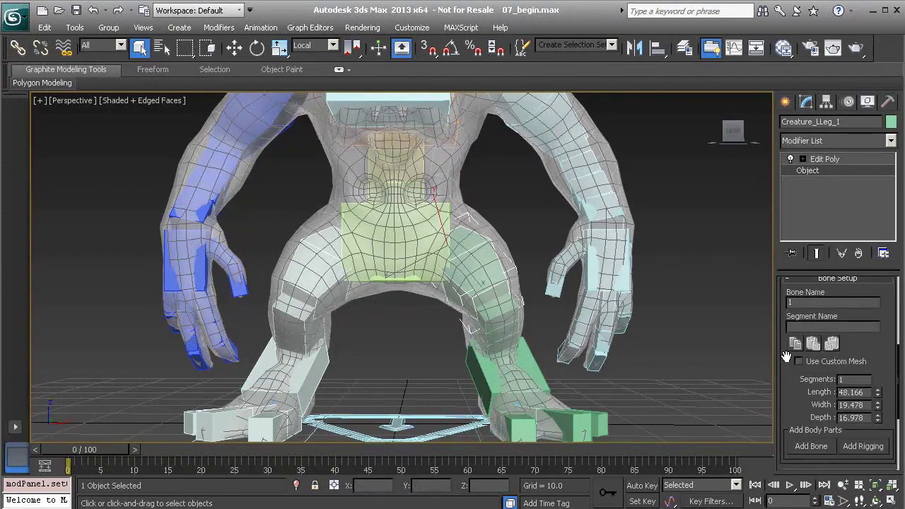
pyautogui.scroll(2, 792, 332)
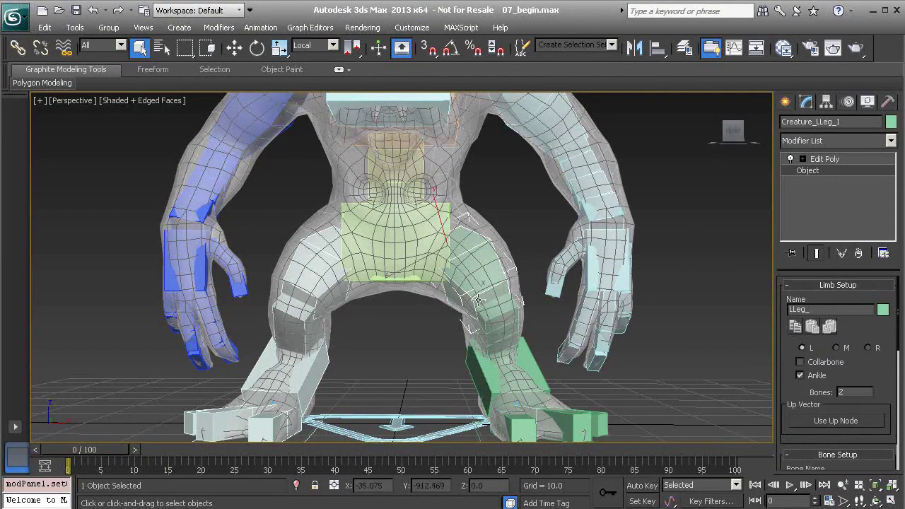
pyautogui.click(304, 255)
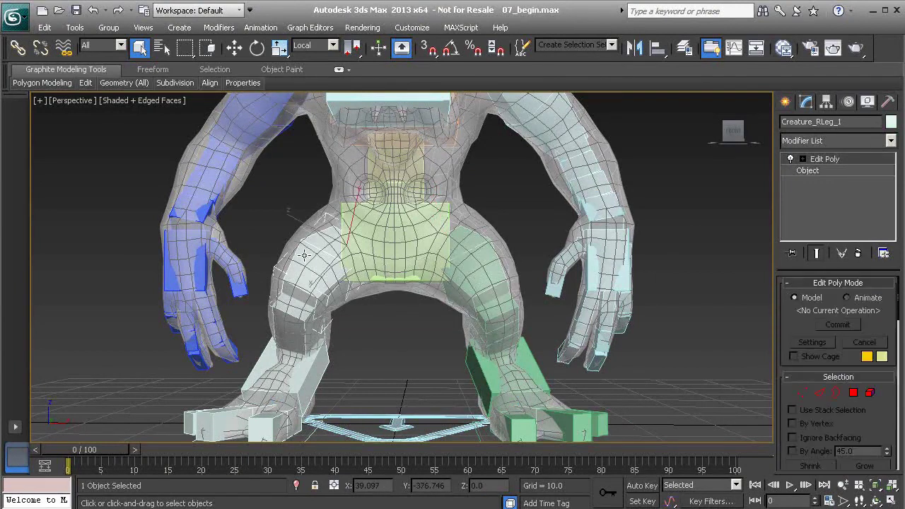
pyautogui.click(821, 171)
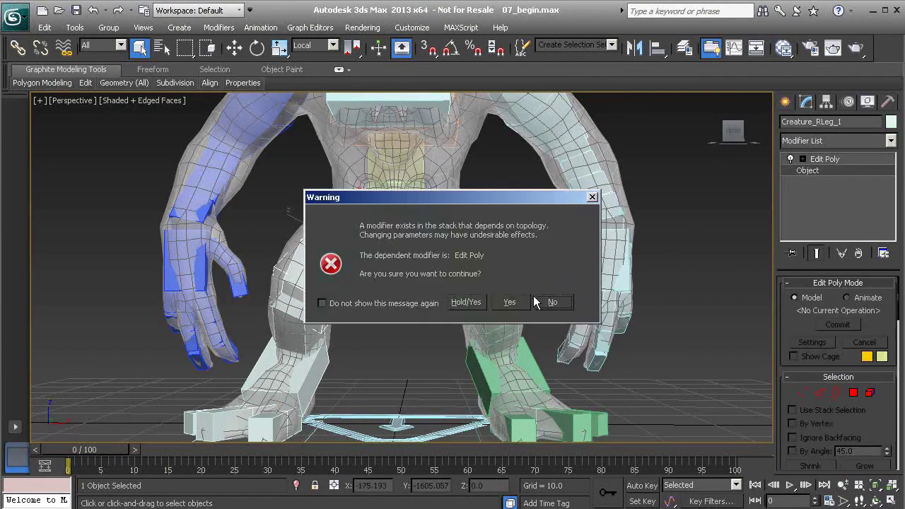
pyautogui.click(509, 302)
pyautogui.click(830, 328)
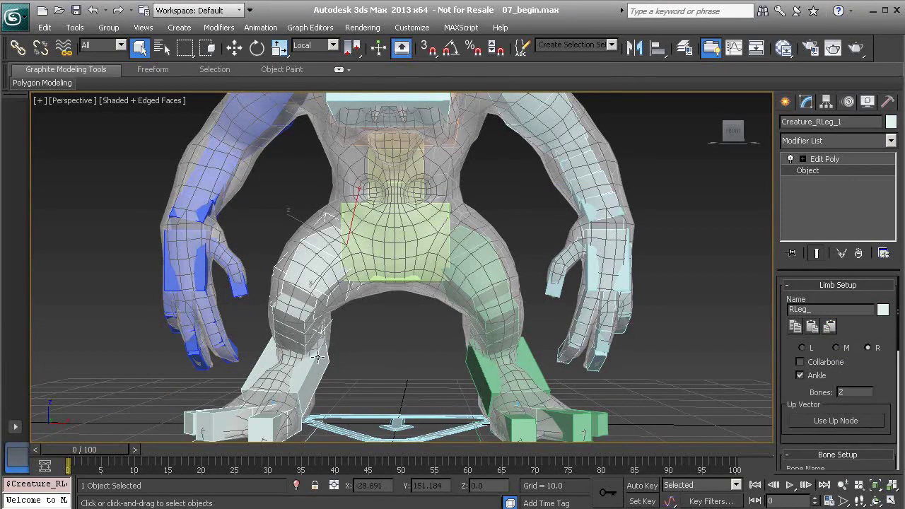
# Select the left palm bone and start adding a gizmo to it
pyautogui.keyDown('alt'); pyautogui.moveTo(257, 211); pyautogui.dragTo(399, 259, button='middle'); pyautogui.keyUp('alt')
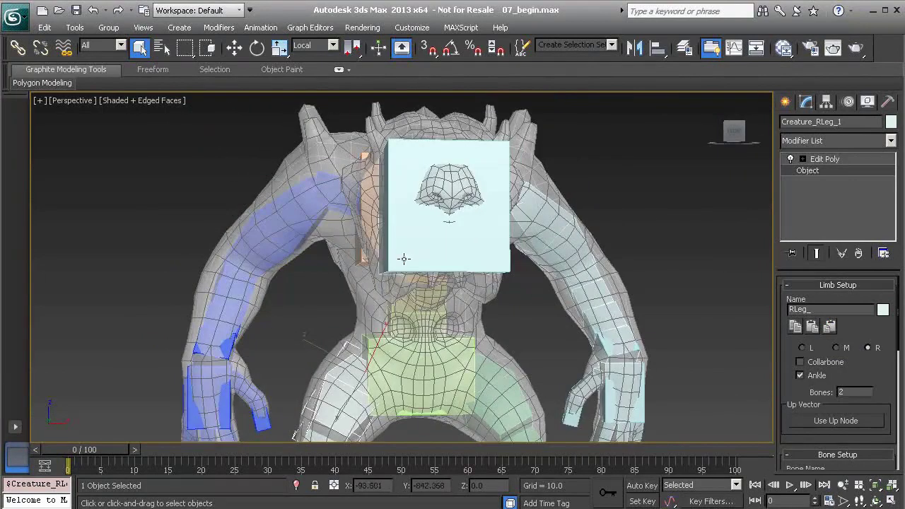
pyautogui.scroll(-2, 356, 224)
pyautogui.moveTo(446, 289); pyautogui.dragTo(367, 226, button='middle')
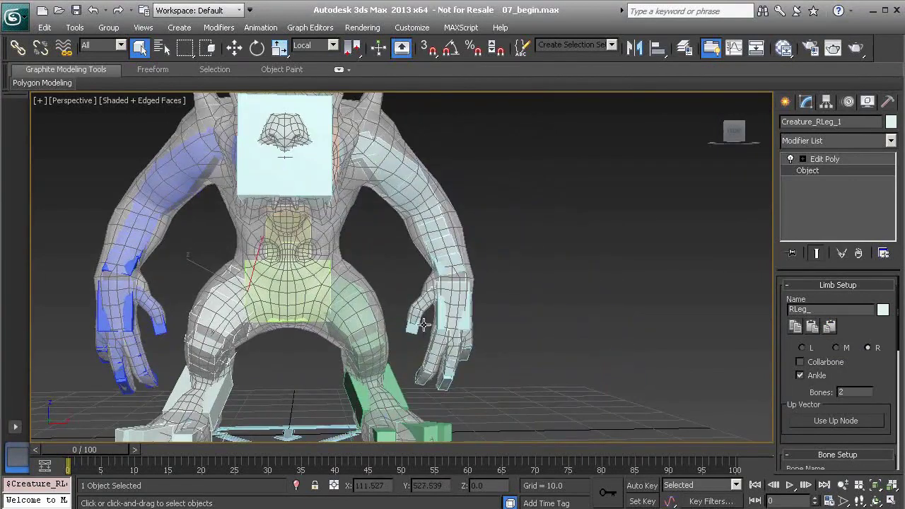
pyautogui.keyDown('alt'); pyautogui.moveTo(459, 251); pyautogui.dragTo(428, 244, button='middle'); pyautogui.keyUp('alt')
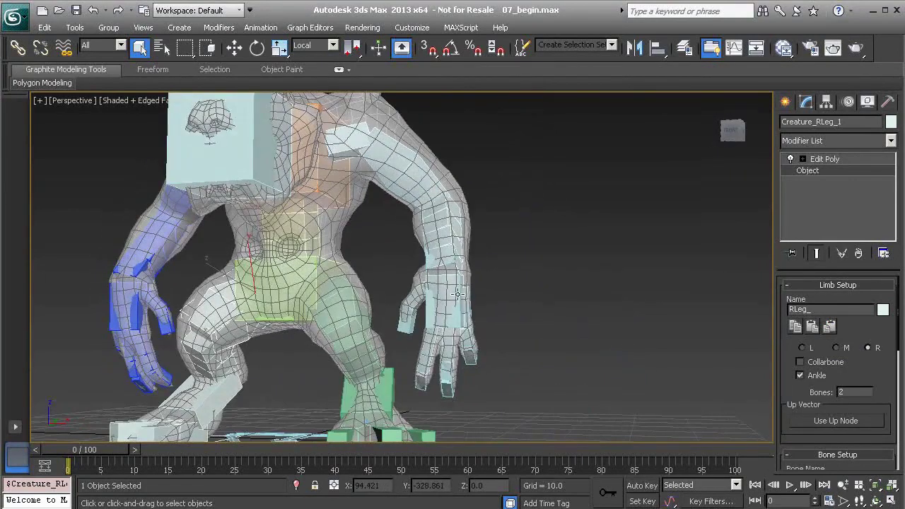
pyautogui.click(451, 282)
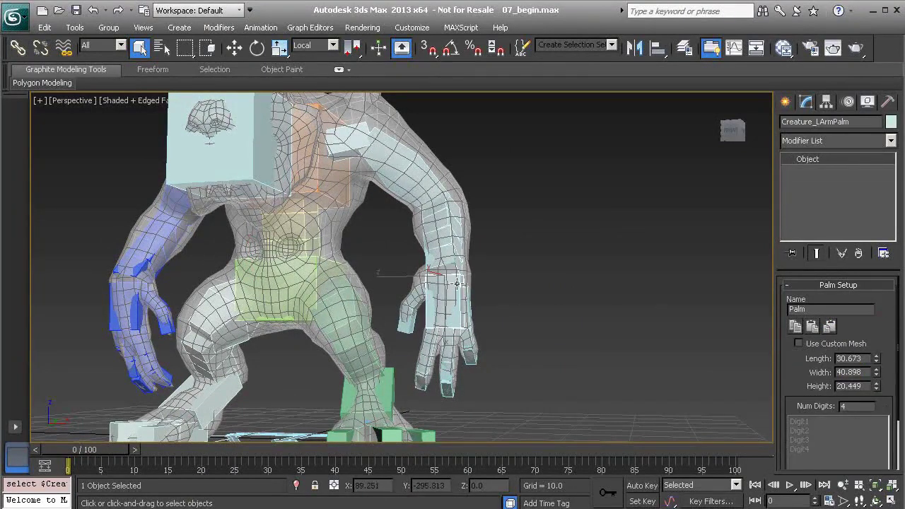
pyautogui.rightClick(524, 272)
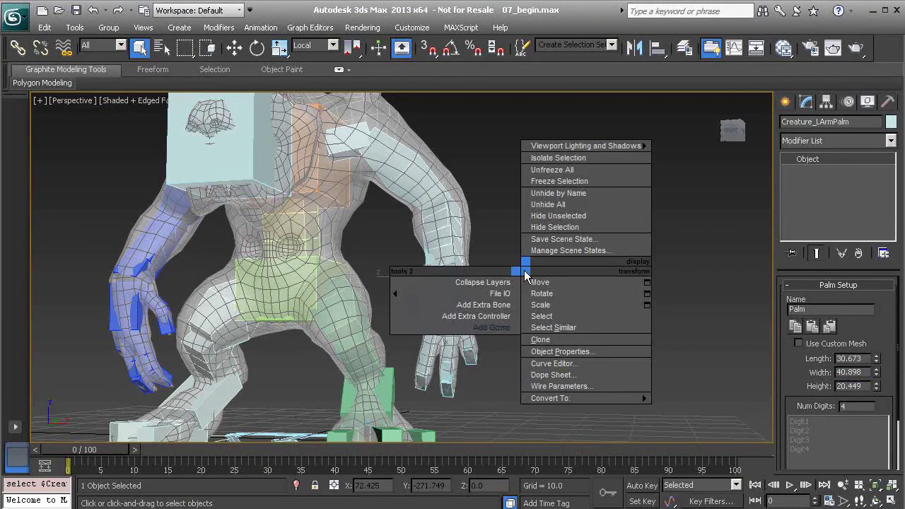
pyautogui.click(496, 327)
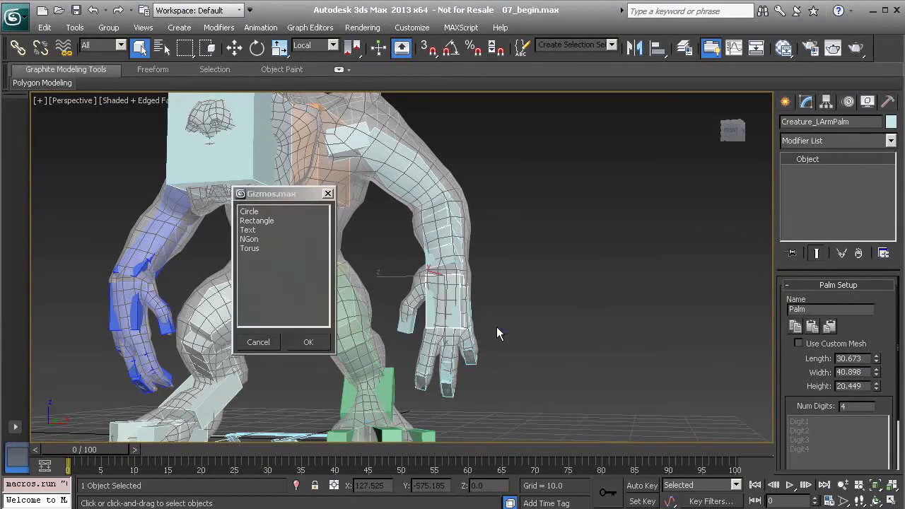
# Try the Rectangle, Text, NGon and Torus shapes for the left palm gizmo
pyautogui.click(252, 221)
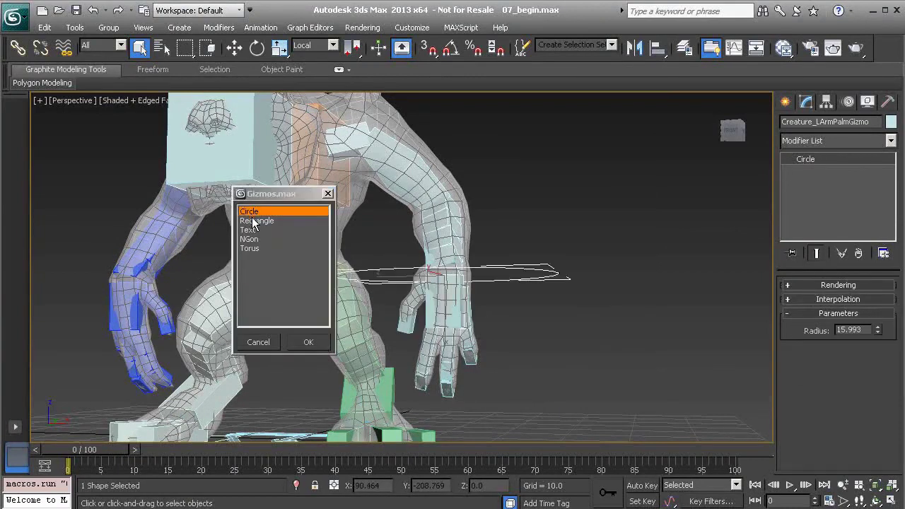
pyautogui.keyDown('alt'); pyautogui.moveTo(464, 303); pyautogui.dragTo(471, 321, button='middle'); pyautogui.keyUp('alt')
pyautogui.click(251, 229)
pyautogui.click(253, 239)
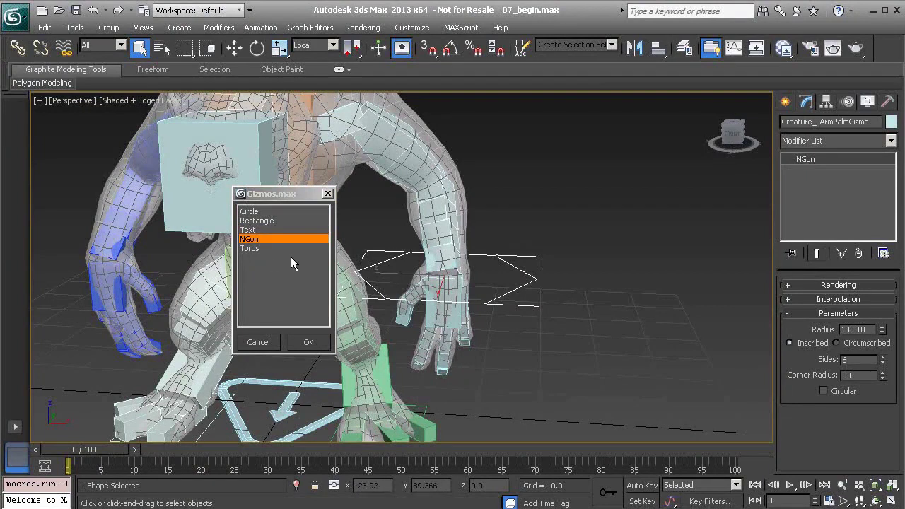
pyautogui.click(249, 249)
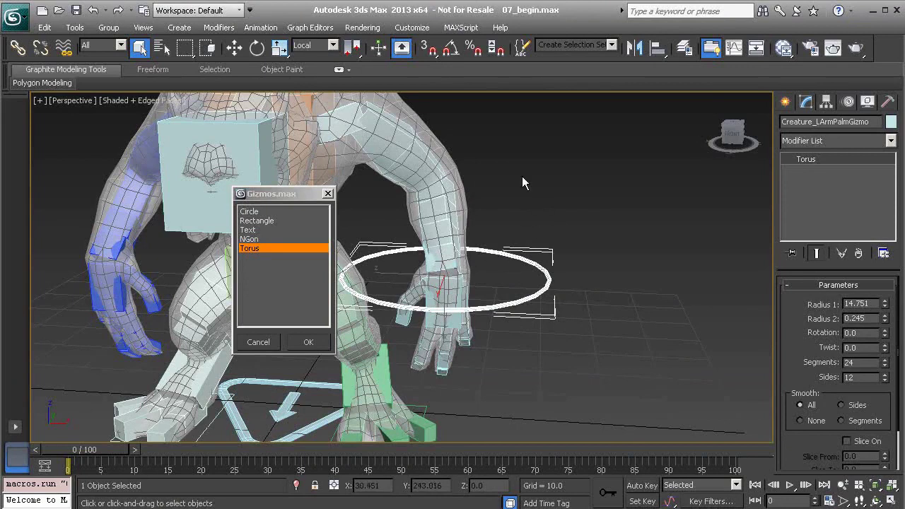
pyautogui.keyDown('alt'); pyautogui.moveTo(516, 277); pyautogui.dragTo(514, 218, button='middle'); pyautogui.keyUp('alt')
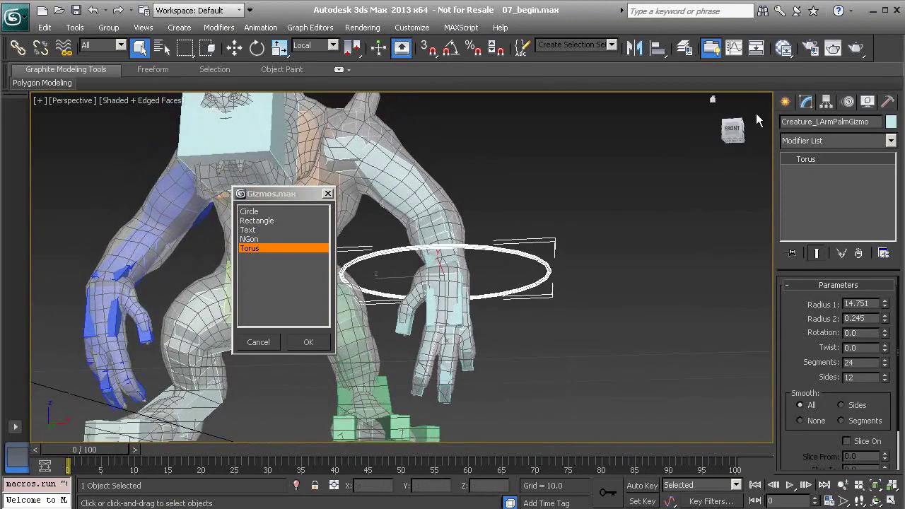
pyautogui.keyDown('alt'); pyautogui.moveTo(570, 292); pyautogui.dragTo(568, 273, button='middle'); pyautogui.keyUp('alt')
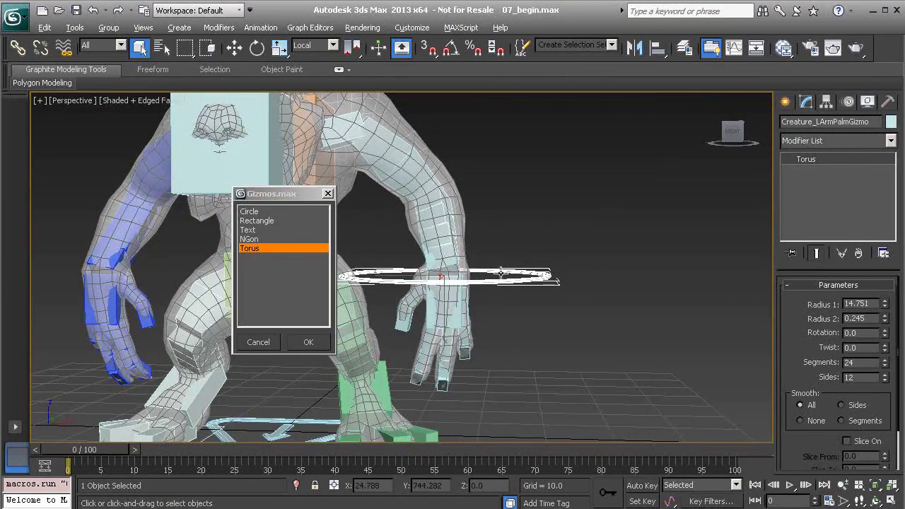
pyautogui.keyDown('alt'); pyautogui.moveTo(503, 279); pyautogui.dragTo(501, 299, button='middle'); pyautogui.keyUp('alt')
# Use the NGon shape for the left palm gizmo and clear the selection
pyautogui.click(251, 240)
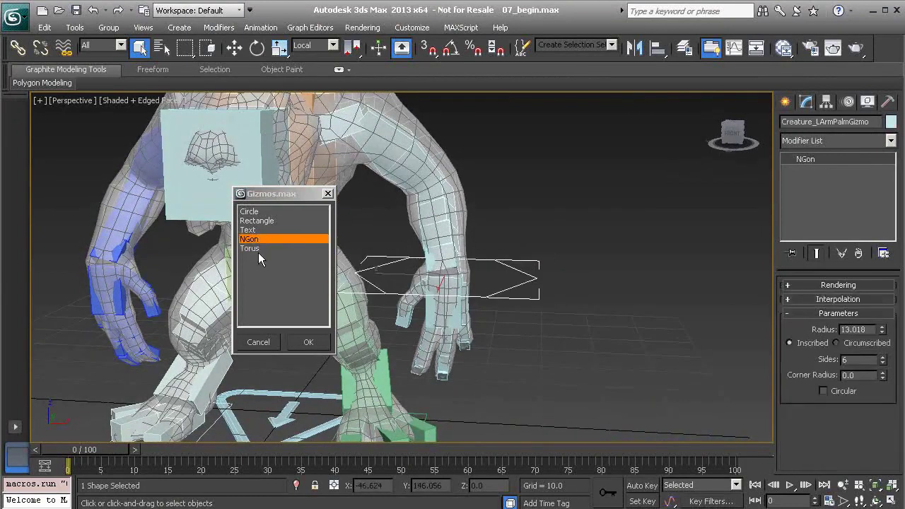
pyautogui.click(309, 340)
pyautogui.click(564, 216)
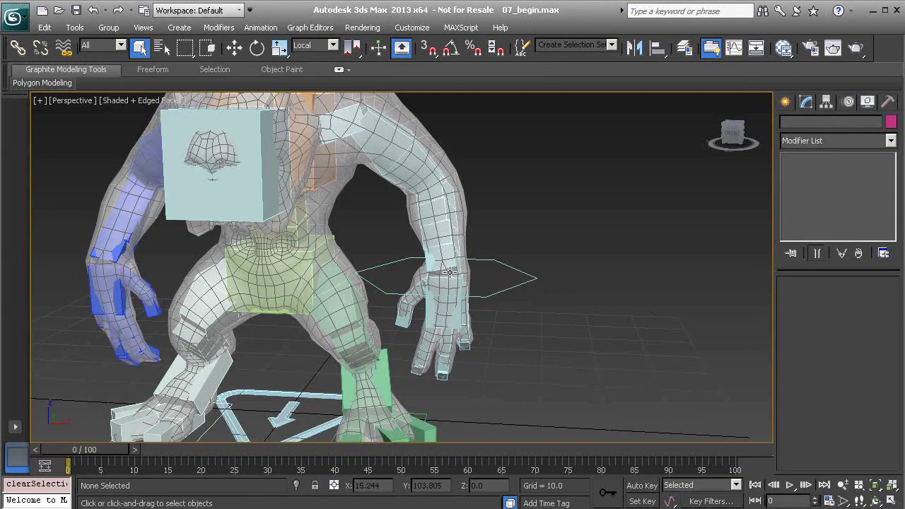
# Try rotating and moving the left palm's NGon gizmo, undoing each transform
pyautogui.click(496, 296)
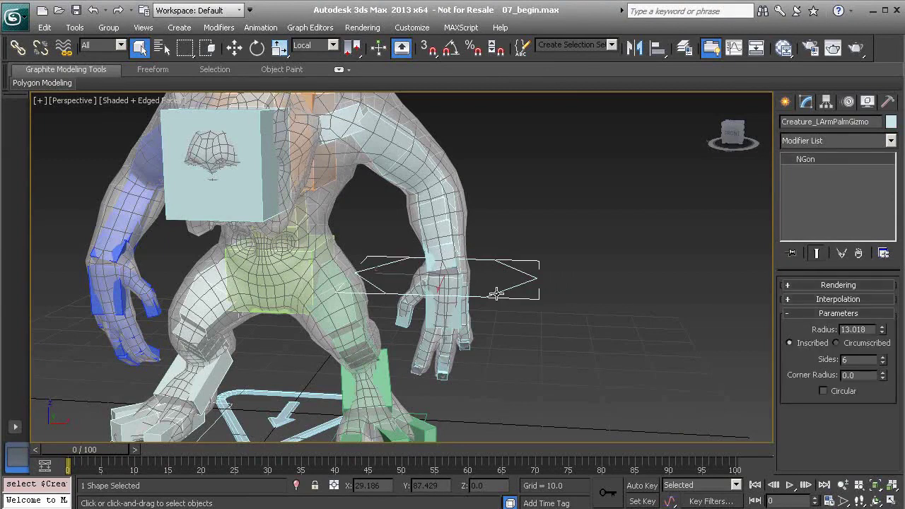
pyautogui.press('e')
pyautogui.moveTo(478, 271); pyautogui.dragTo(470, 227)
pyautogui.hotkey('ctrl', 'z')
pyautogui.press('w')
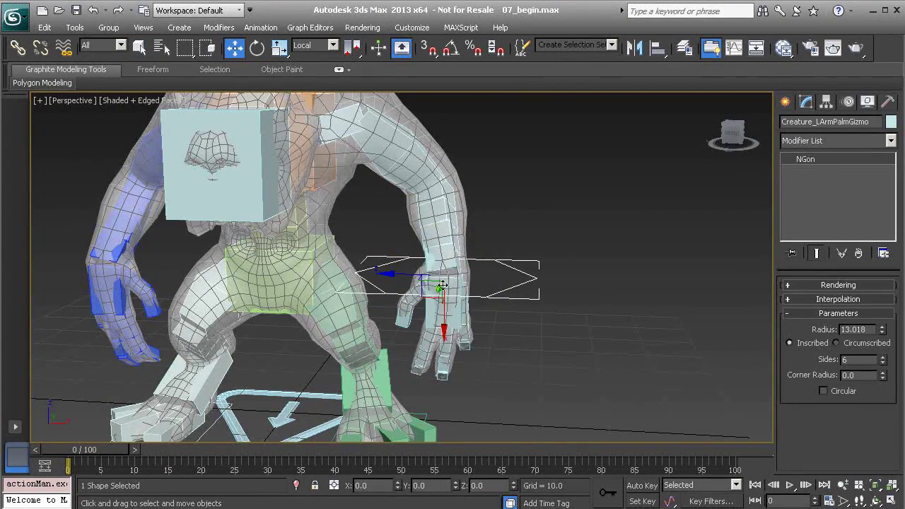
pyautogui.moveTo(419, 292); pyautogui.dragTo(491, 299)
pyautogui.hotkey('ctrl', 'z')
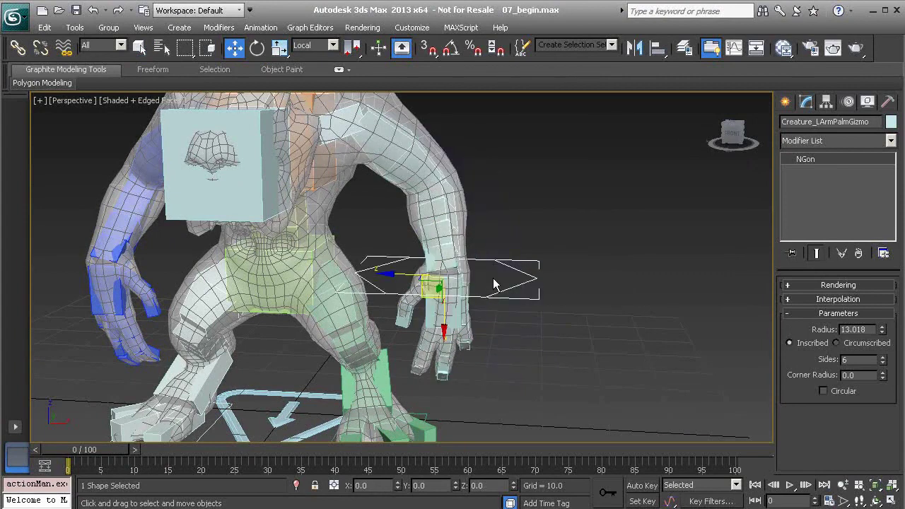
pyautogui.keyDown('alt'); pyautogui.moveTo(493, 296); pyautogui.dragTo(452, 287, button='middle'); pyautogui.keyUp('alt')
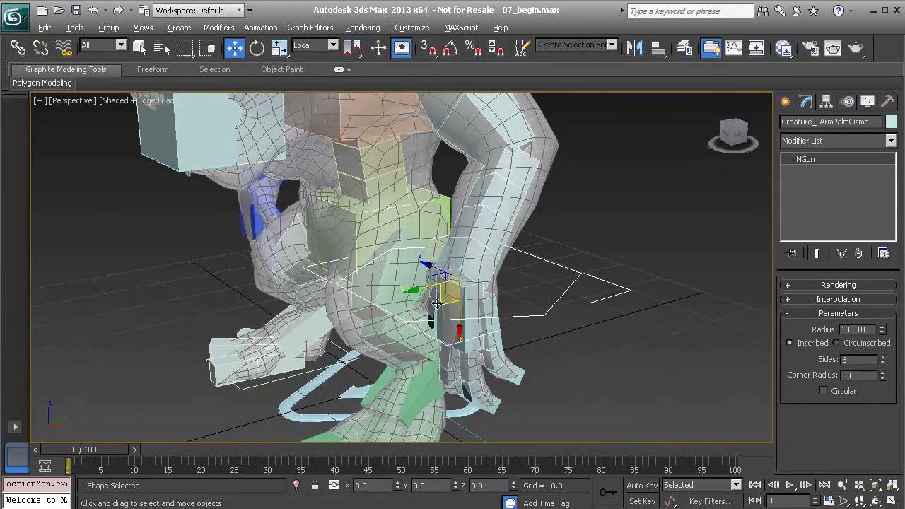
pyautogui.keyDown('alt'); pyautogui.moveTo(474, 281); pyautogui.dragTo(463, 284, button='middle'); pyautogui.keyUp('alt')
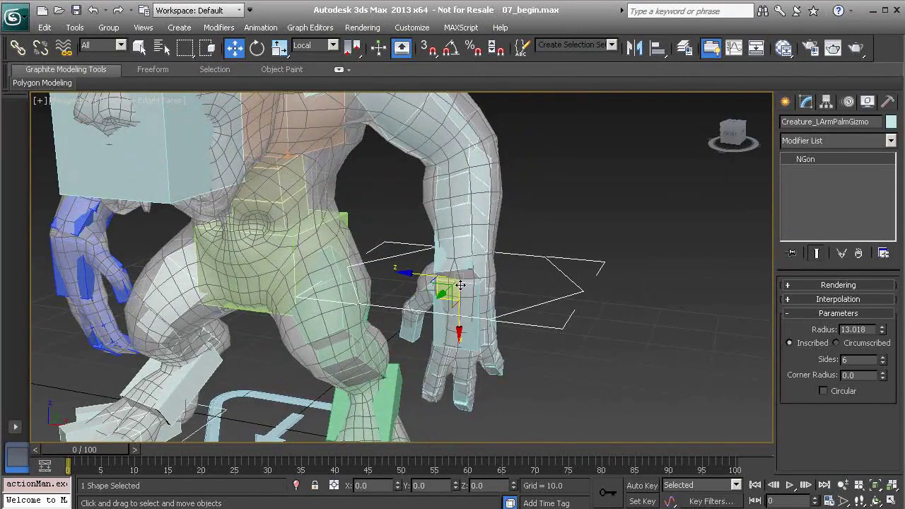
pyautogui.scroll(-10, 458, 285)
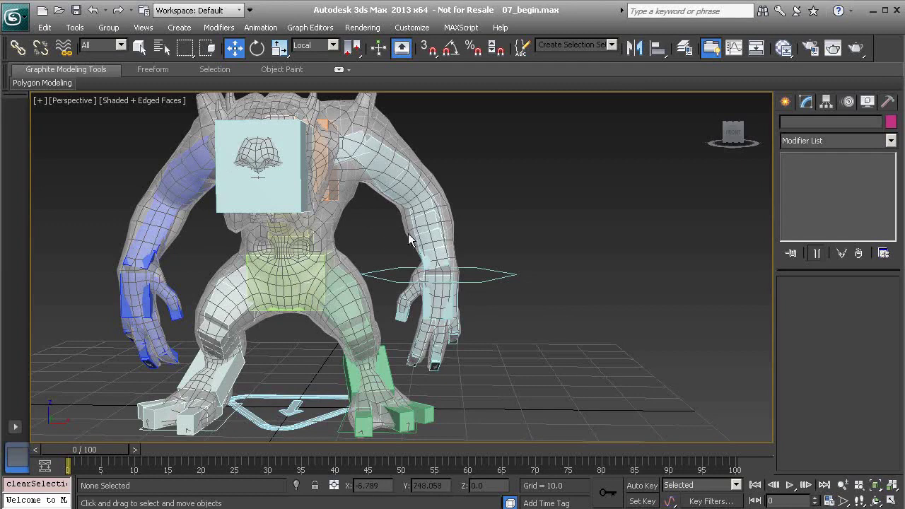
pyautogui.moveTo(325, 276); pyautogui.dragTo(353, 297, button='middle')
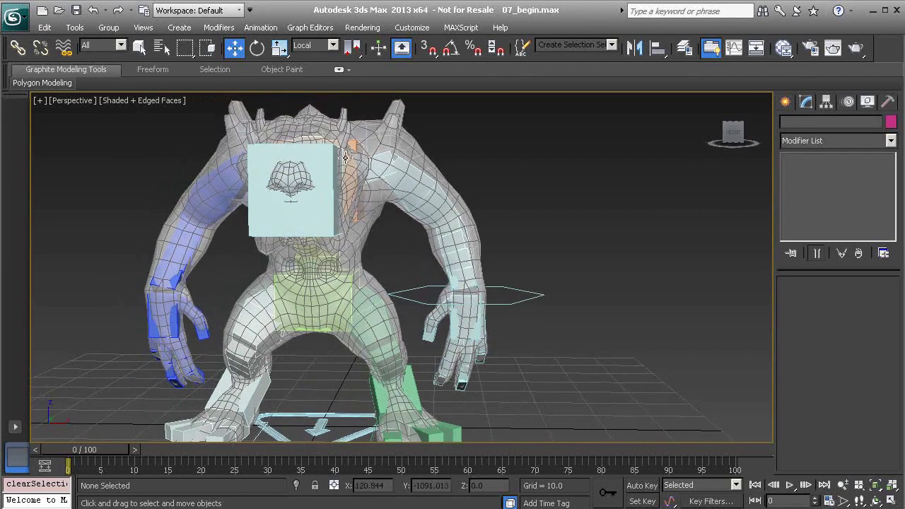
pyautogui.moveTo(395, 281); pyautogui.dragTo(410, 263, button='middle')
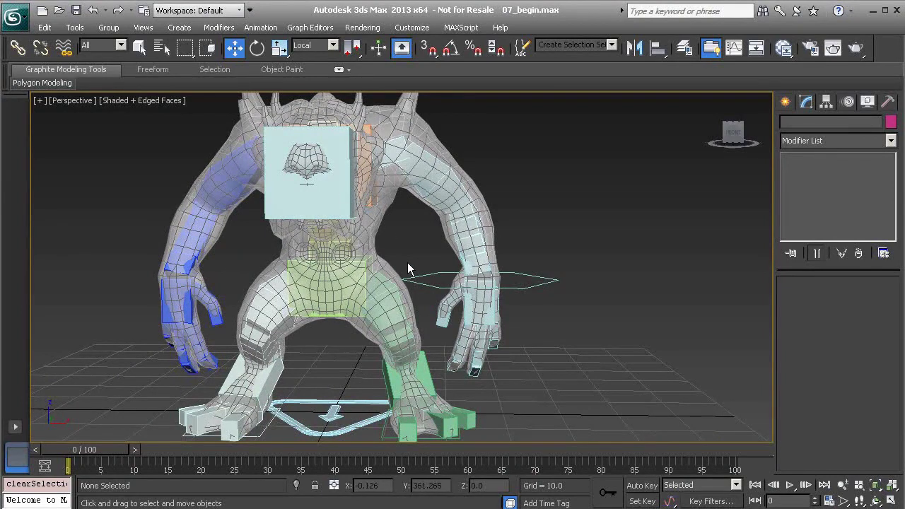
pyautogui.keyDown('alt'); pyautogui.moveTo(459, 282); pyautogui.dragTo(424, 285, button='middle'); pyautogui.keyUp('alt')
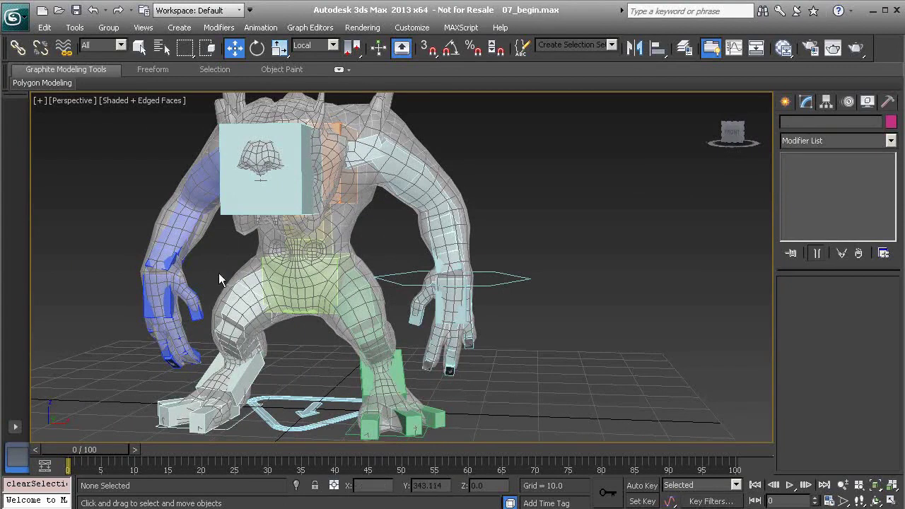
# Select the left palm gizmo and examine its Object Color palette without choosing a colour
pyautogui.click(520, 279)
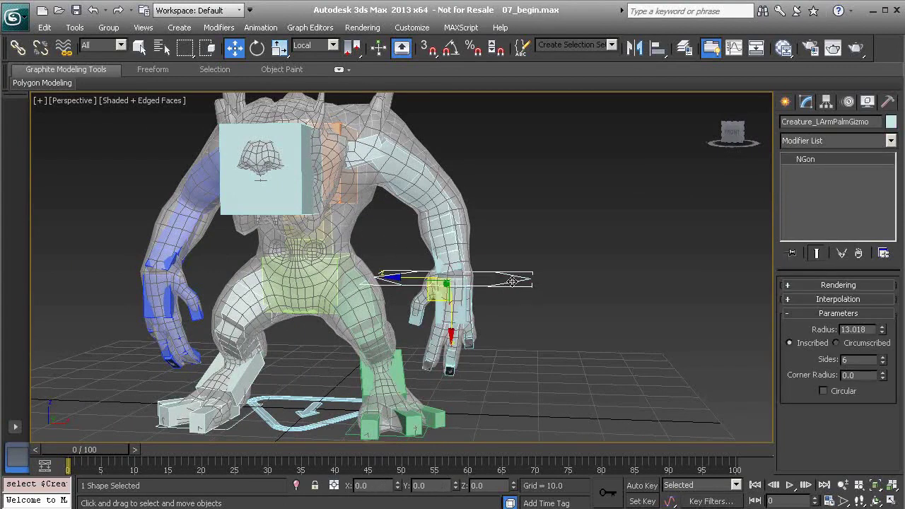
pyautogui.keyDown('alt'); pyautogui.moveTo(504, 280); pyautogui.dragTo(492, 295, button='middle'); pyautogui.keyUp('alt')
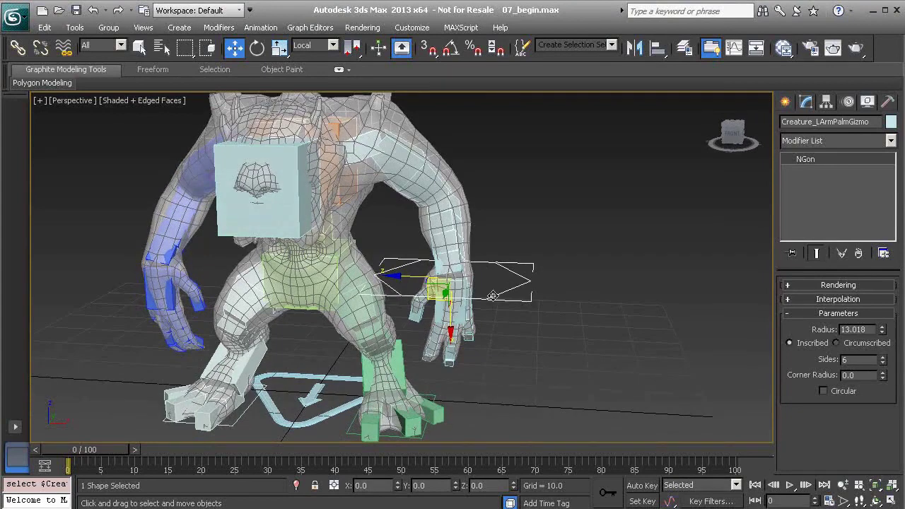
pyautogui.click(891, 121)
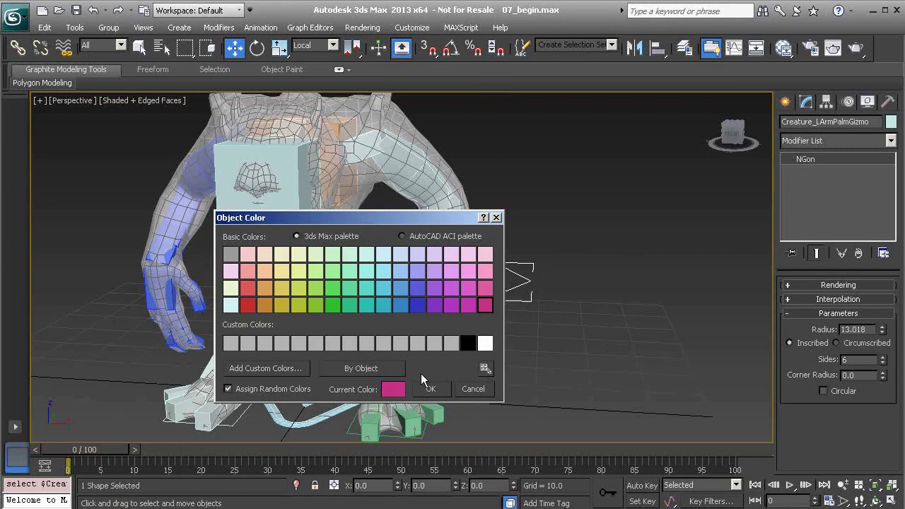
pyautogui.click(473, 389)
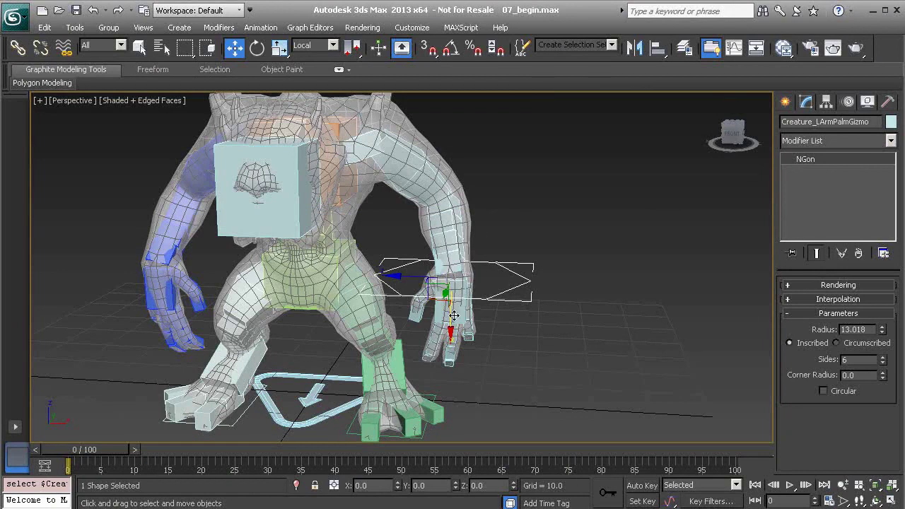
# Delete the NGon gizmo around the left palm
pyautogui.moveTo(404, 190); pyautogui.dragTo(418, 229, button='middle')
pyautogui.click(486, 304)
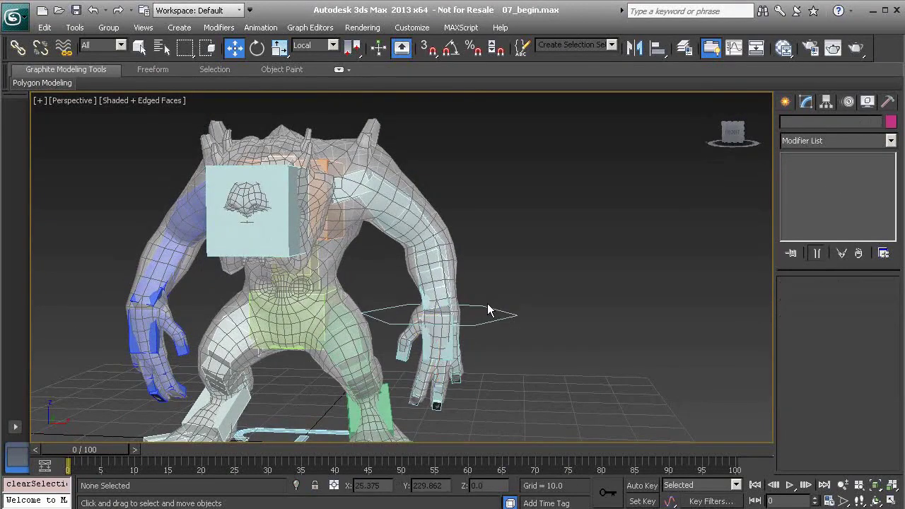
pyautogui.click(485, 305)
pyautogui.click(485, 308)
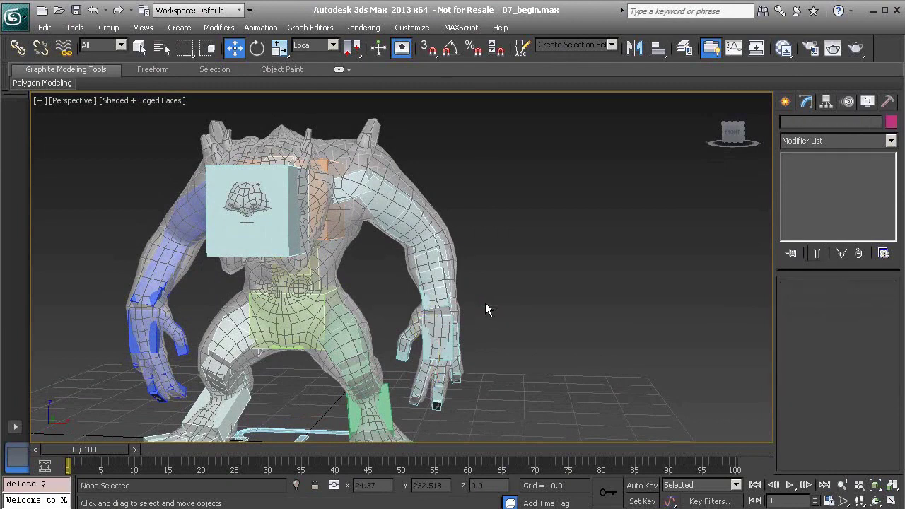
# Select the left collarbone and set the left arm's limb colour to pure blue with Red 0, Green 0, Blue 255
pyautogui.click(349, 184)
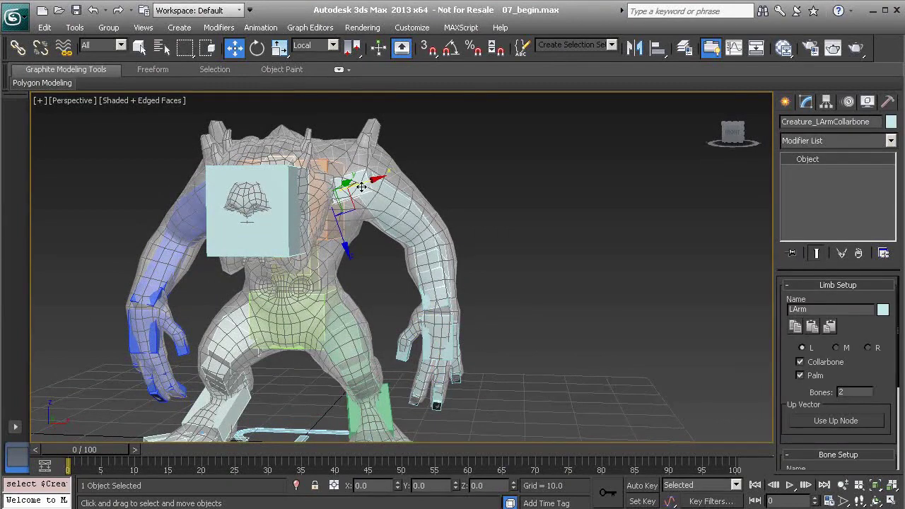
pyautogui.keyDown('alt'); pyautogui.moveTo(397, 213); pyautogui.dragTo(458, 201, button='middle'); pyautogui.keyUp('alt')
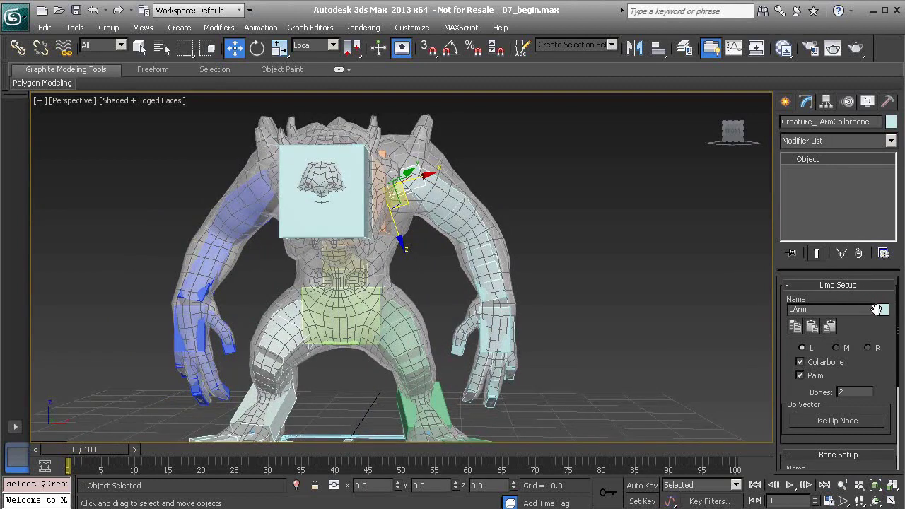
pyautogui.click(882, 311)
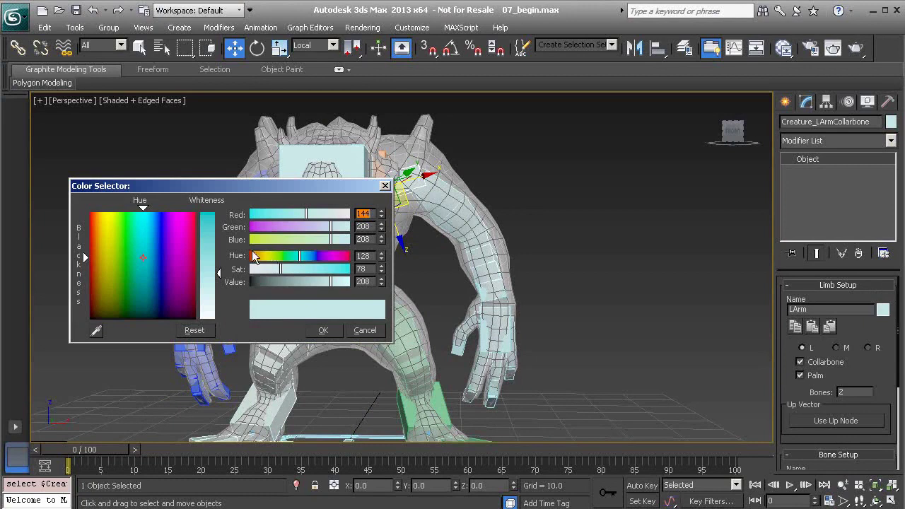
pyautogui.moveTo(270, 241); pyautogui.dragTo(230, 244)
pyautogui.moveTo(329, 226); pyautogui.dragTo(350, 226)
pyautogui.moveTo(299, 238); pyautogui.dragTo(232, 224)
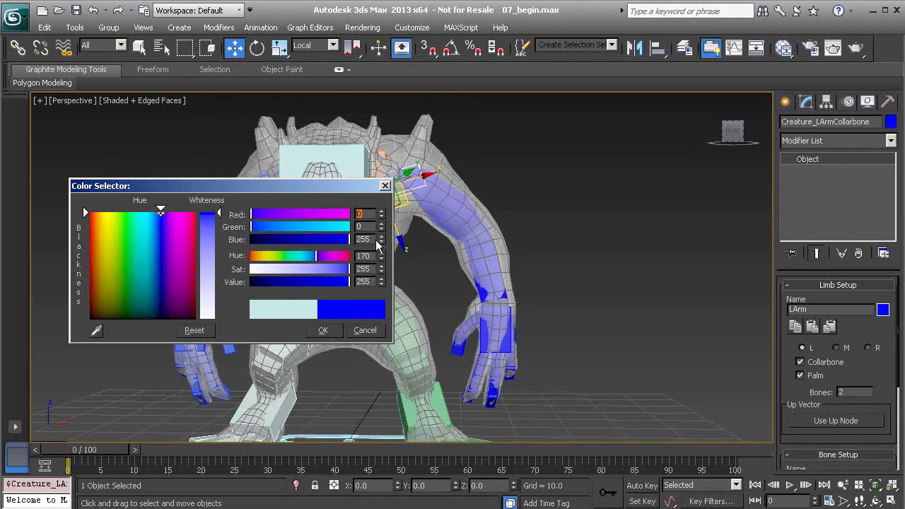
pyautogui.click(324, 332)
# Select the left thigh bone's base Object level and set the left leg's limb colour to pure blue
pyautogui.moveTo(398, 262)
pyautogui.mouseDown(button='middle')
pyautogui.moveTo(403, 200)
pyautogui.moveTo(404, 254)
pyautogui.mouseUp(button='middle')
pyautogui.click(413, 283)
pyautogui.keyDown('alt'); pyautogui.moveTo(435, 286); pyautogui.dragTo(435, 274, button='middle'); pyautogui.keyUp('alt')
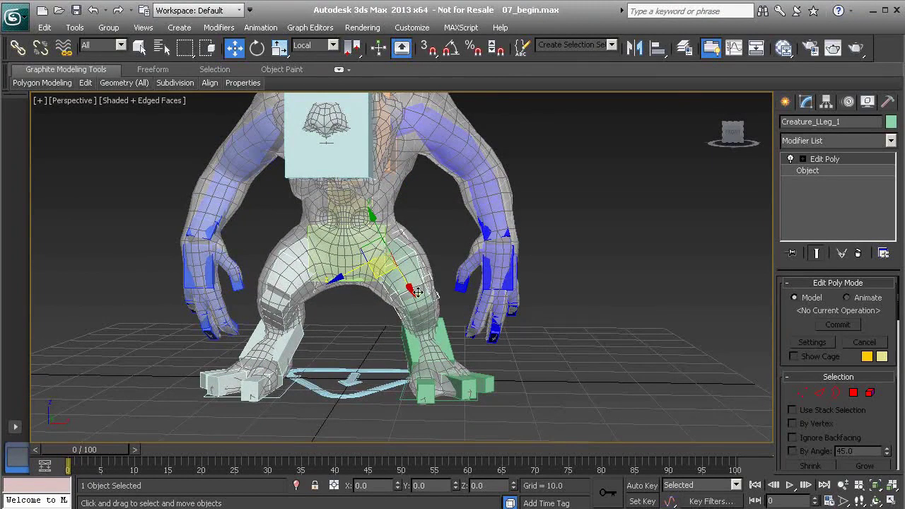
pyautogui.click(817, 170)
pyautogui.click(511, 301)
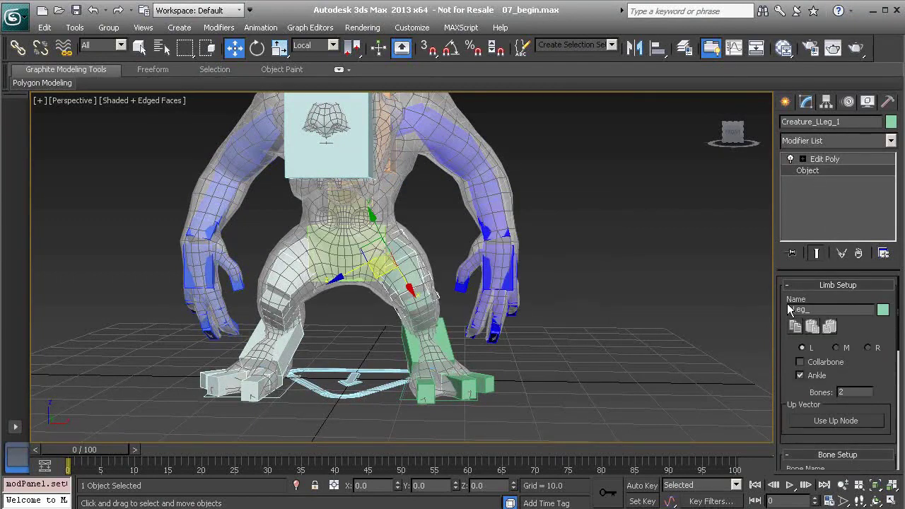
pyautogui.click(883, 311)
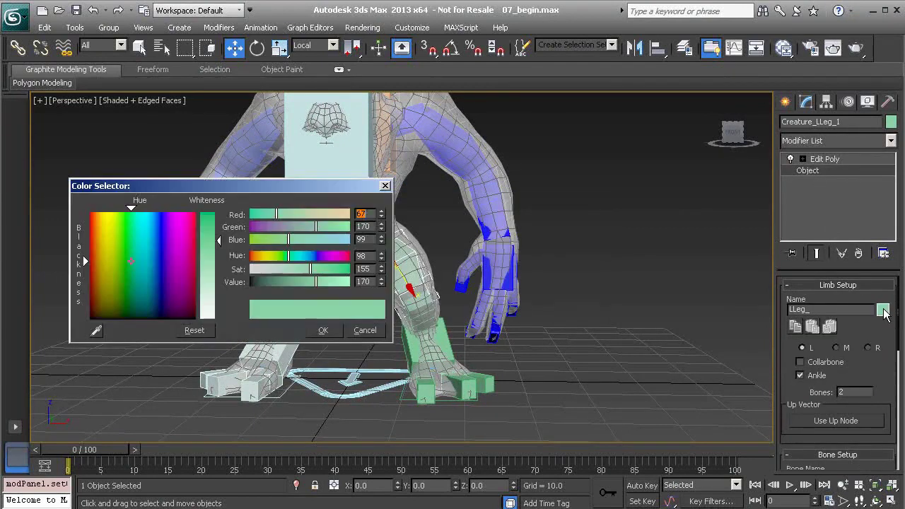
pyautogui.moveTo(217, 191); pyautogui.dragTo(217, 168)
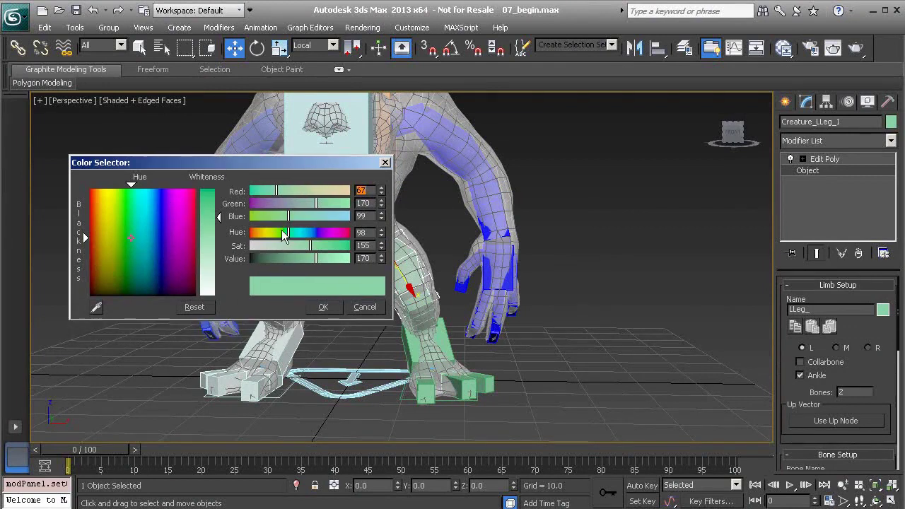
pyautogui.moveTo(289, 216); pyautogui.dragTo(367, 217)
pyautogui.moveTo(316, 204); pyautogui.dragTo(244, 191)
pyautogui.click(324, 308)
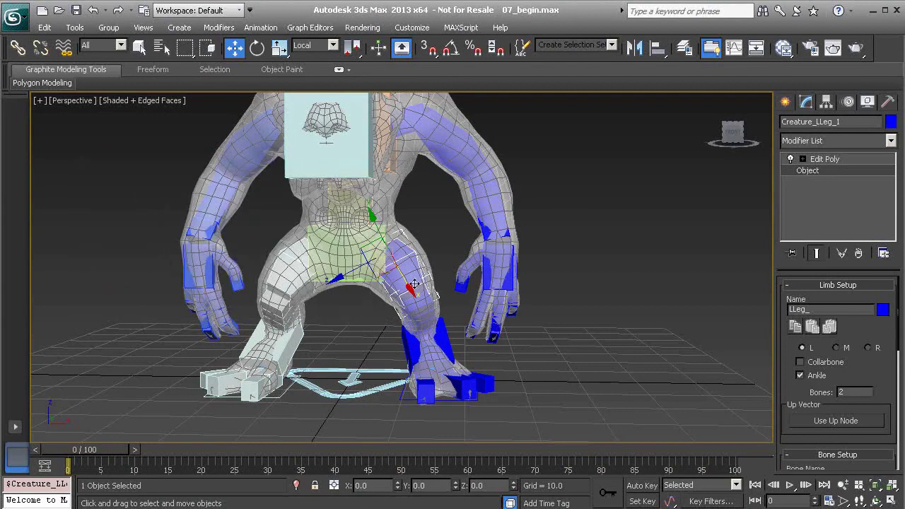
# Select the right collarbone and set the right arm's limb colour to pure red with Red 255, Green 0, Blue 0
pyautogui.moveTo(389, 210); pyautogui.dragTo(431, 289, button='middle')
pyautogui.keyDown('alt'); pyautogui.moveTo(353, 285); pyautogui.dragTo(357, 246, button='middle'); pyautogui.keyUp('alt')
pyautogui.keyDown('alt'); pyautogui.moveTo(299, 196); pyautogui.dragTo(330, 182, button='middle'); pyautogui.keyUp('alt')
pyautogui.click(342, 154)
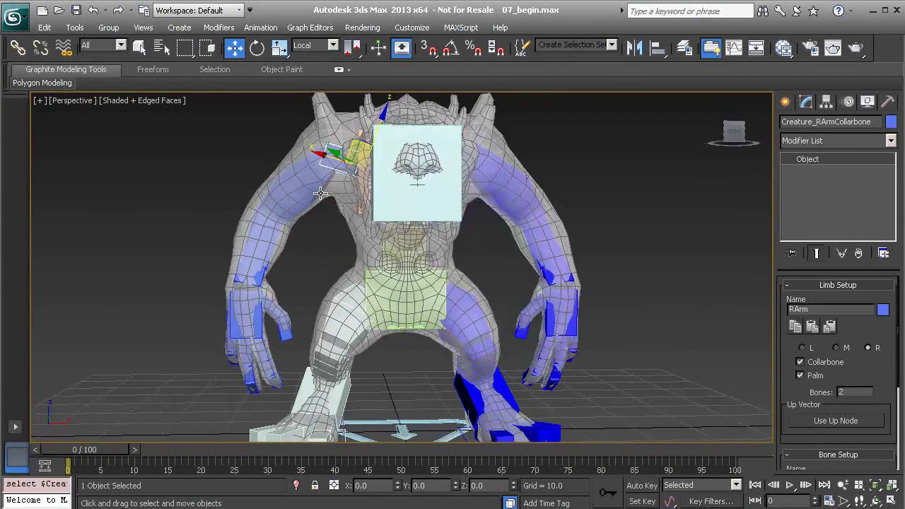
pyautogui.moveTo(330, 220); pyautogui.dragTo(334, 192, button='middle')
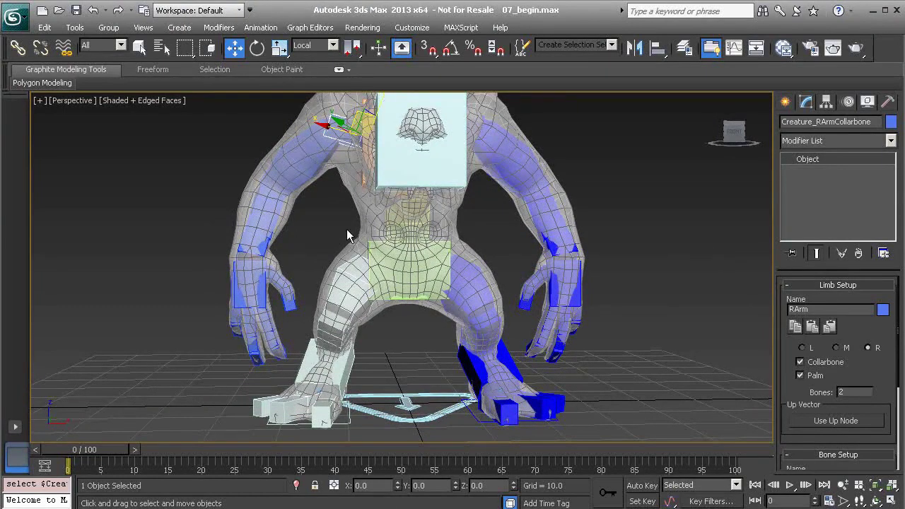
pyautogui.moveTo(427, 234); pyautogui.dragTo(463, 266, button='middle')
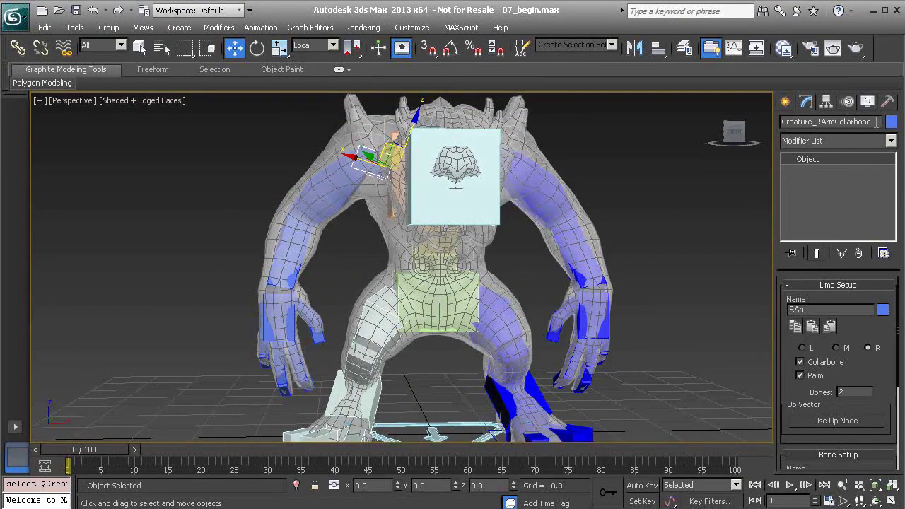
pyautogui.click(882, 310)
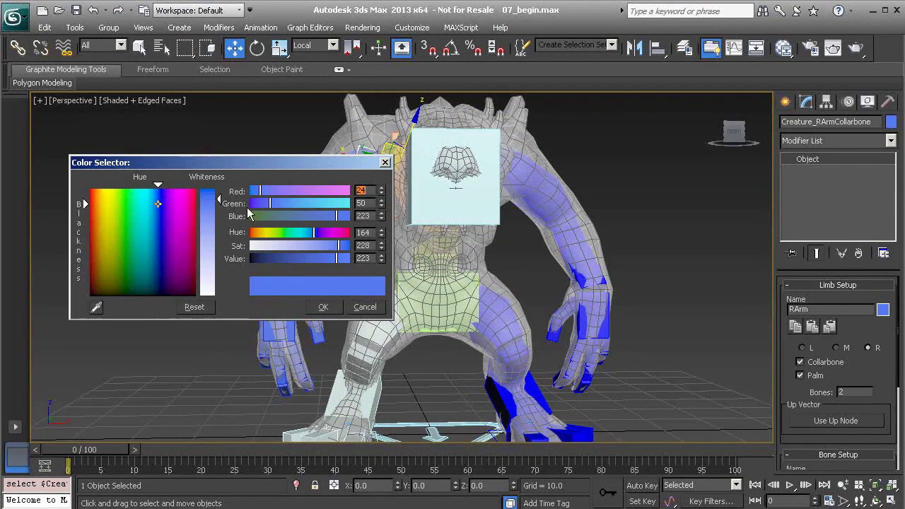
pyautogui.moveTo(260, 192); pyautogui.dragTo(354, 192)
pyautogui.moveTo(302, 204); pyautogui.dragTo(244, 204)
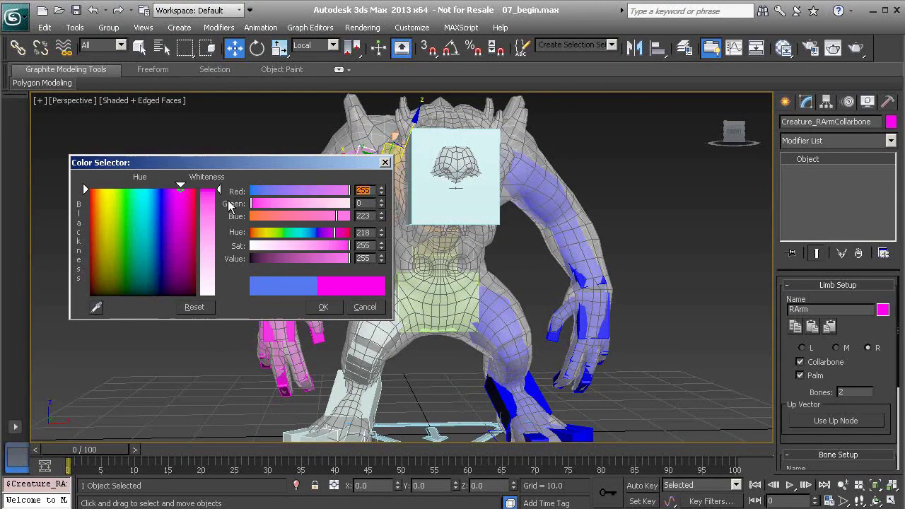
pyautogui.moveTo(336, 216); pyautogui.dragTo(261, 215)
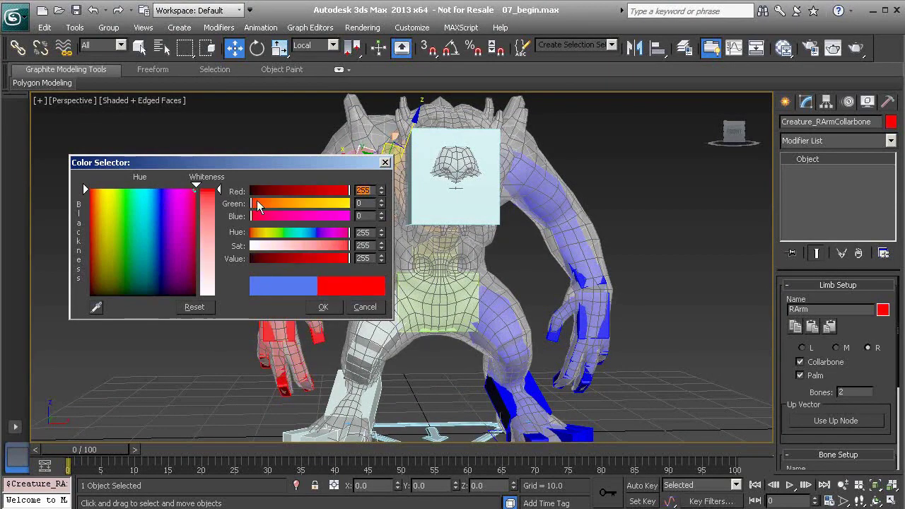
pyautogui.click(325, 309)
# Select the right thigh bone's base Object level, accepting the topology warning, and set the right leg's limb colour to red
pyautogui.moveTo(323, 309); pyautogui.dragTo(346, 208, button='middle')
pyautogui.click(400, 242)
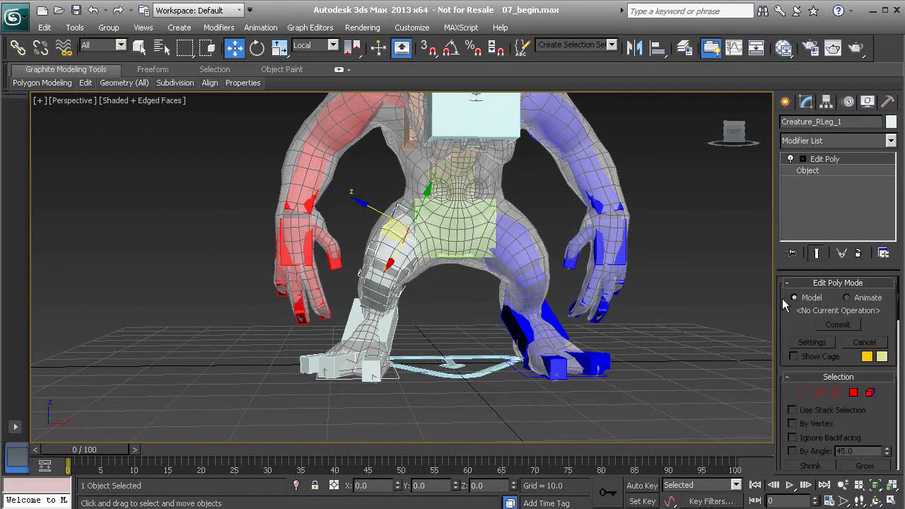
pyautogui.click(857, 158)
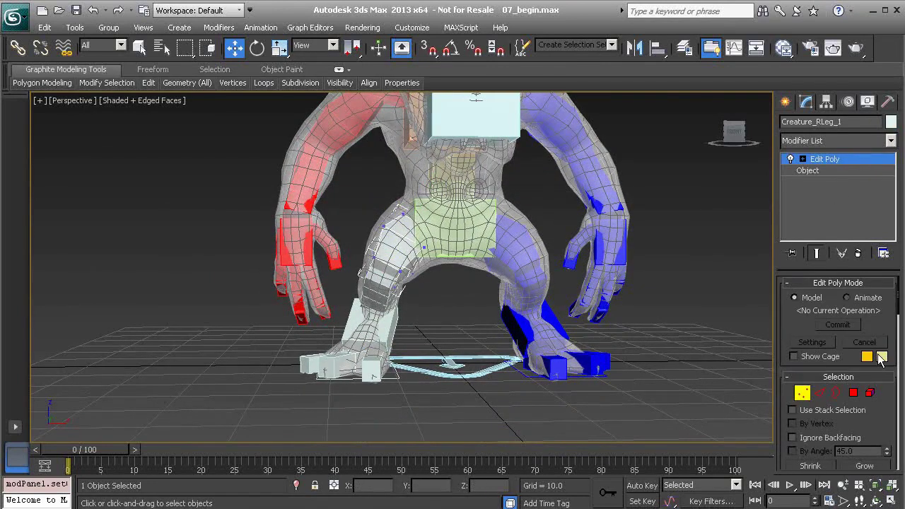
pyautogui.click(827, 171)
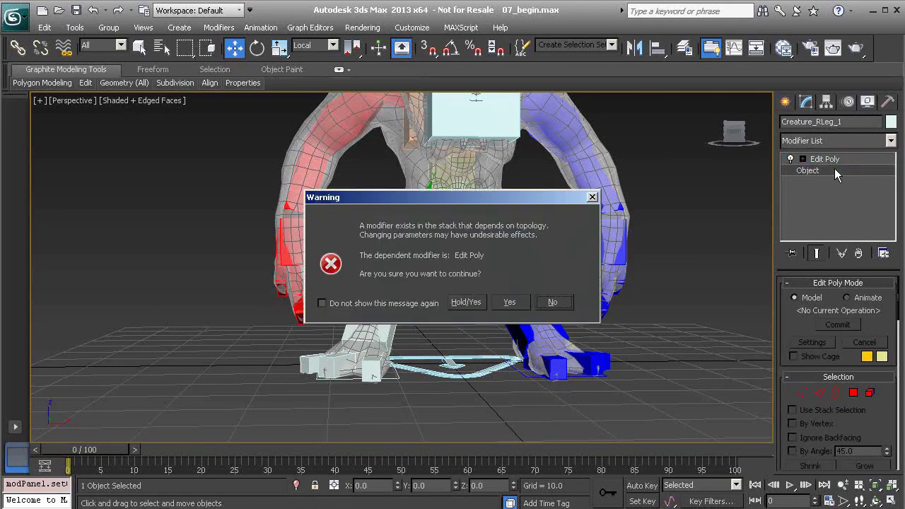
pyautogui.click(510, 302)
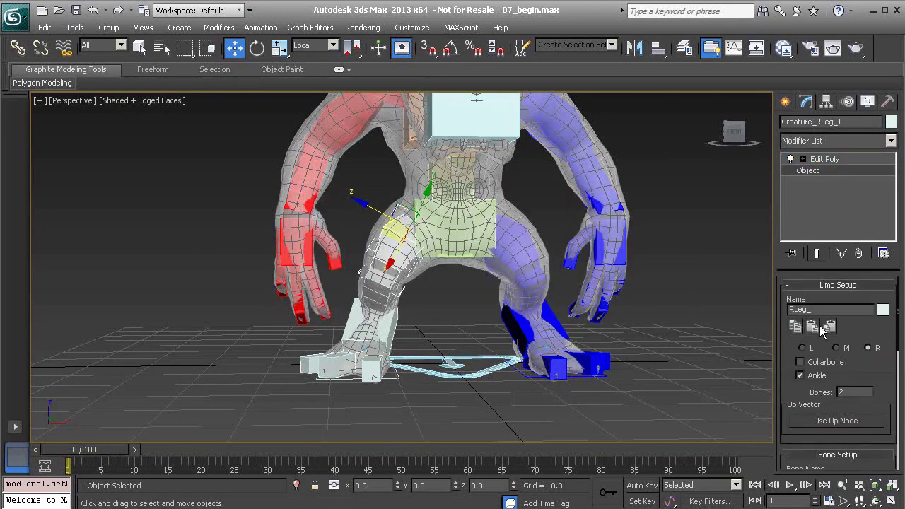
pyautogui.click(883, 310)
pyautogui.moveTo(298, 189); pyautogui.dragTo(250, 216)
pyautogui.click(323, 307)
# Select the left palm bone and add an NGon gizmo to it
pyautogui.moveTo(311, 192); pyautogui.dragTo(289, 260, button='middle')
pyautogui.click(598, 220)
pyautogui.moveTo(598, 221); pyautogui.dragTo(407, 262, button='middle')
pyautogui.click(454, 317)
pyautogui.scroll(3, 440, 303)
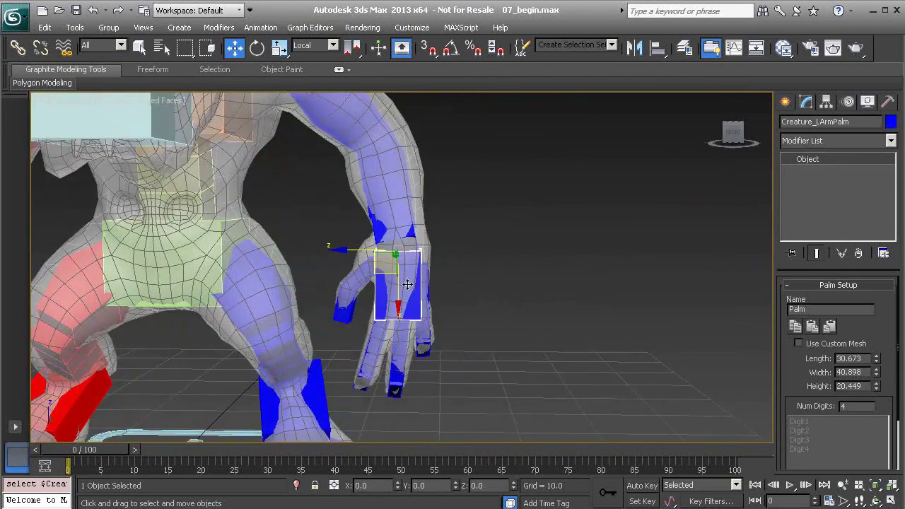
pyautogui.rightClick(487, 234)
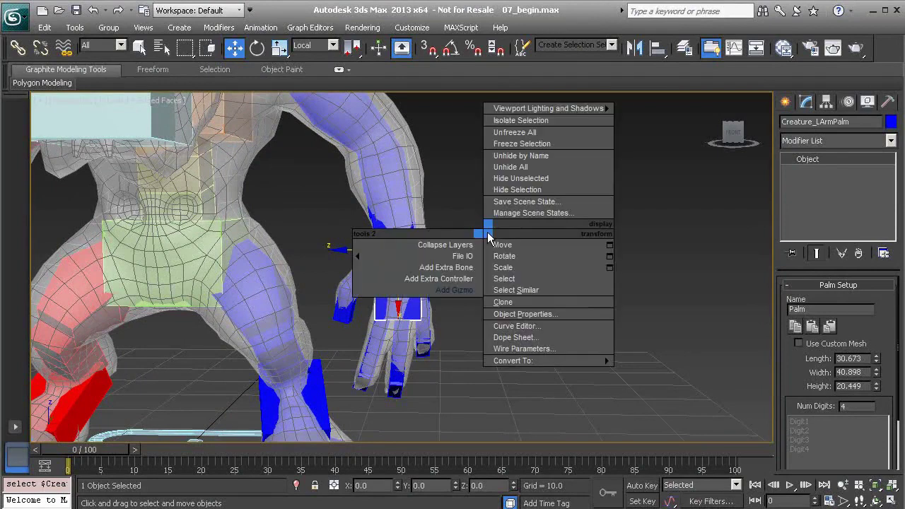
pyautogui.click(463, 294)
pyautogui.click(213, 203)
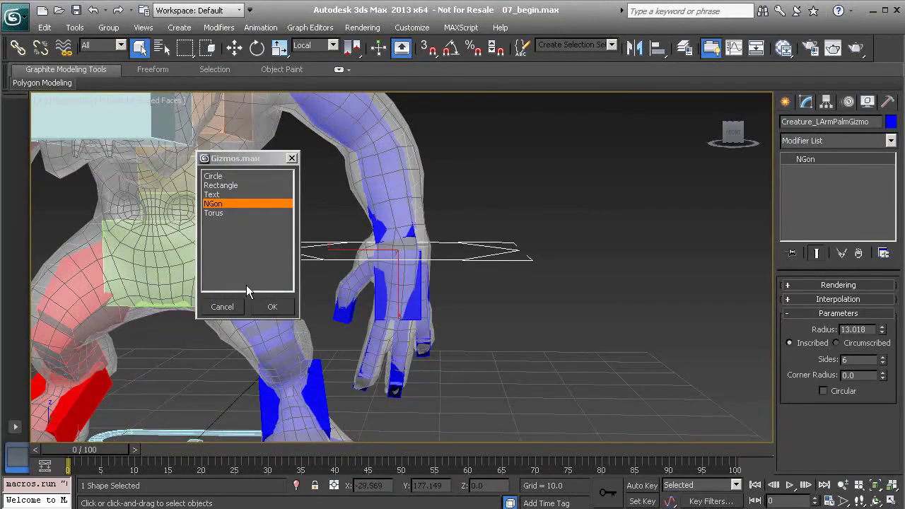
pyautogui.click(273, 313)
pyautogui.keyDown('alt'); pyautogui.moveTo(281, 305); pyautogui.dragTo(496, 284, button='middle'); pyautogui.keyUp('alt')
# Set the left palm gizmo's radius to 7 and deselect it
pyautogui.moveTo(881, 330); pyautogui.dragTo(877, 357)
pyautogui.doubleClick(867, 329)
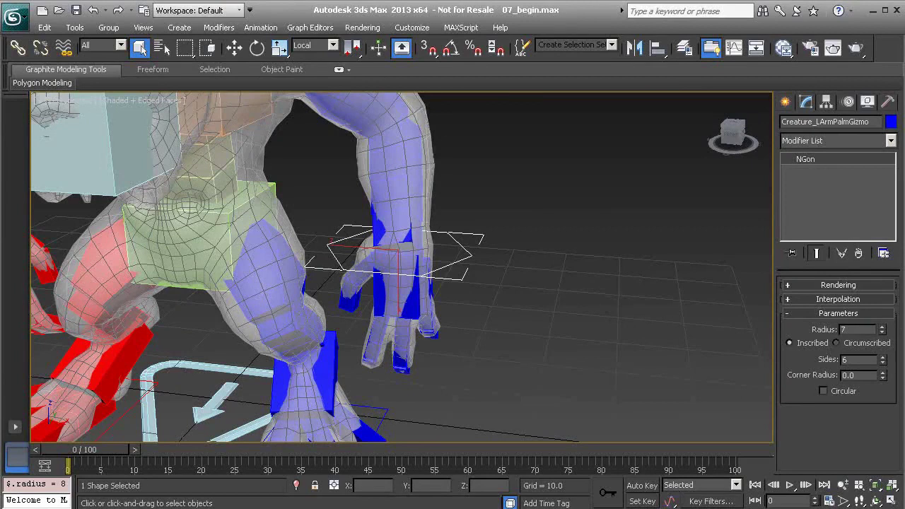
pyautogui.write('7')
pyautogui.press('Return')
pyautogui.click(455, 220)
# Add an NGon gizmo to the right palm bone and set its radius to 7
pyautogui.moveTo(456, 225); pyautogui.dragTo(514, 276, button='middle')
pyautogui.scroll(-2, 515, 276)
pyautogui.click(177, 245)
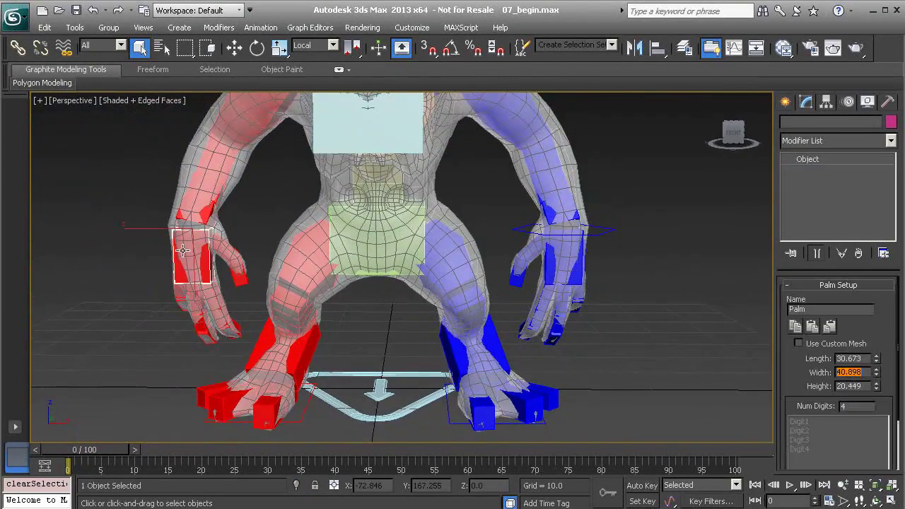
pyautogui.rightClick(117, 193)
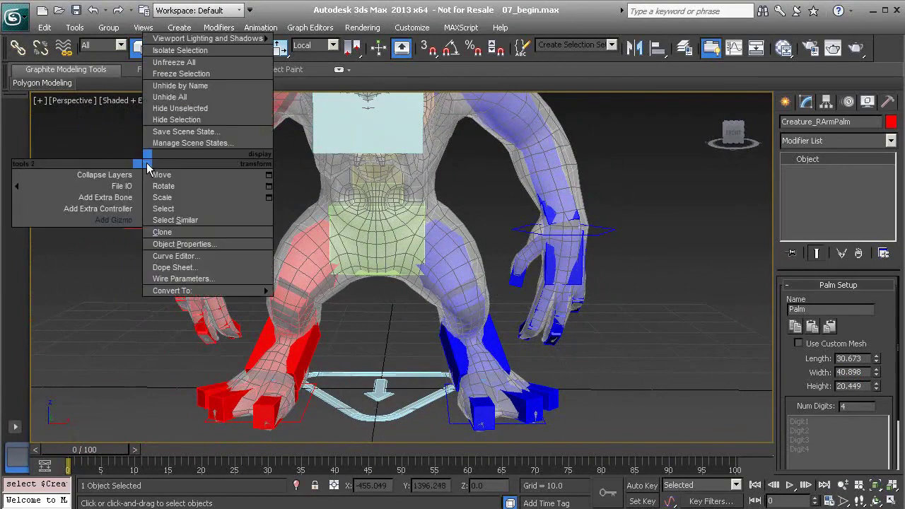
pyautogui.click(126, 216)
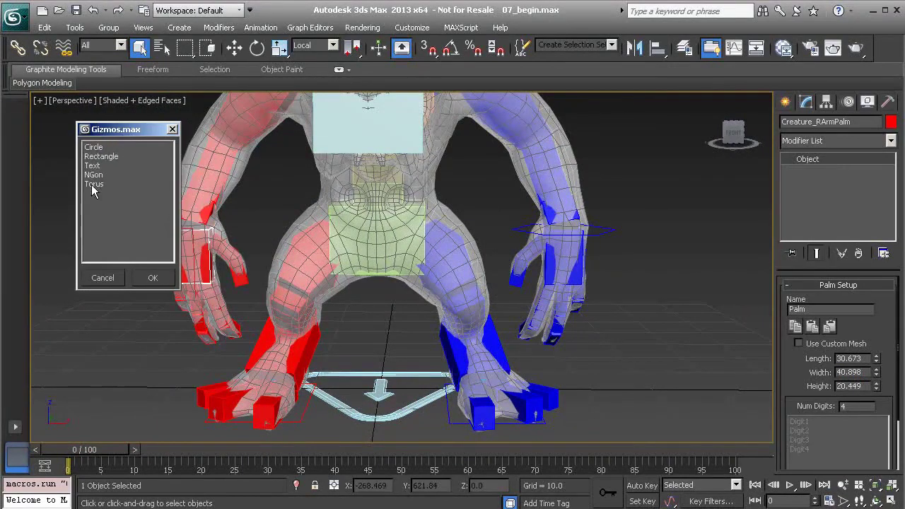
pyautogui.click(95, 175)
pyautogui.click(153, 278)
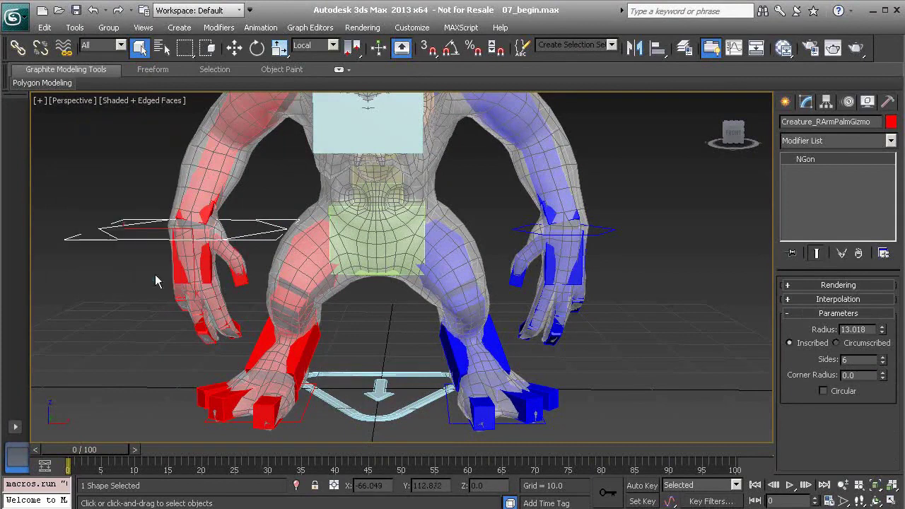
pyautogui.doubleClick(862, 329)
pyautogui.write('7')
pyautogui.press('Return')
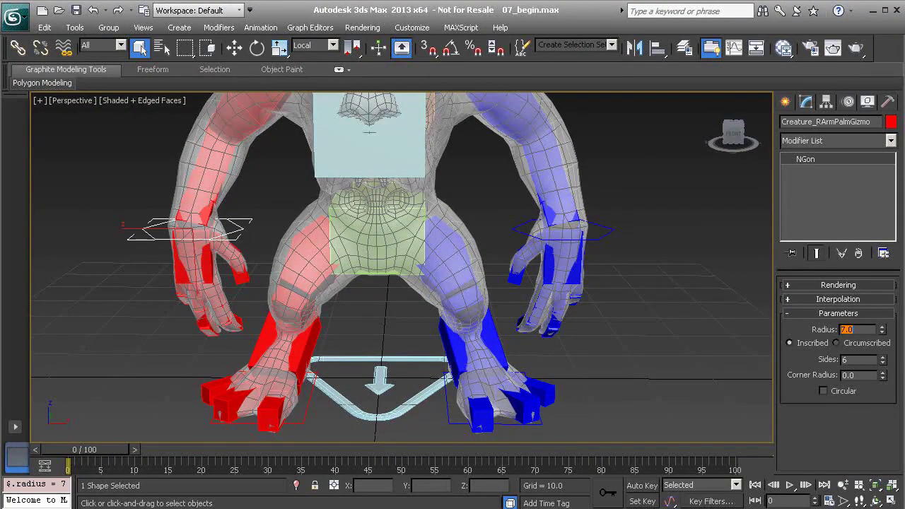
# Select the chest hub and add an NGon gizmo to it
pyautogui.moveTo(425, 201); pyautogui.dragTo(468, 332, button='middle')
pyautogui.keyDown('alt'); pyautogui.moveTo(410, 304); pyautogui.dragTo(329, 318, button='middle'); pyautogui.keyUp('alt')
pyautogui.moveTo(467, 371); pyautogui.dragTo(395, 244, button='middle')
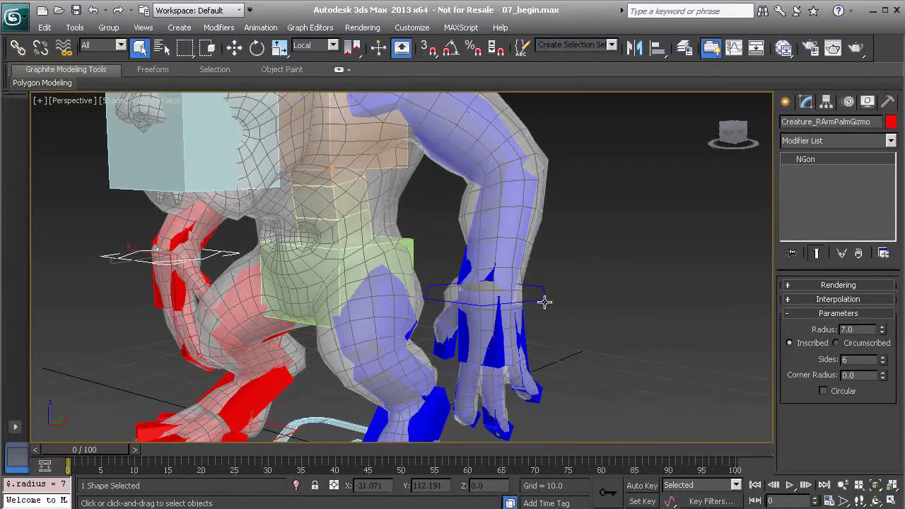
pyautogui.click(544, 301)
pyautogui.keyDown('alt'); pyautogui.moveTo(496, 308); pyautogui.dragTo(479, 329, button='middle'); pyautogui.keyUp('alt')
pyautogui.moveTo(481, 286); pyautogui.dragTo(447, 313, button='middle')
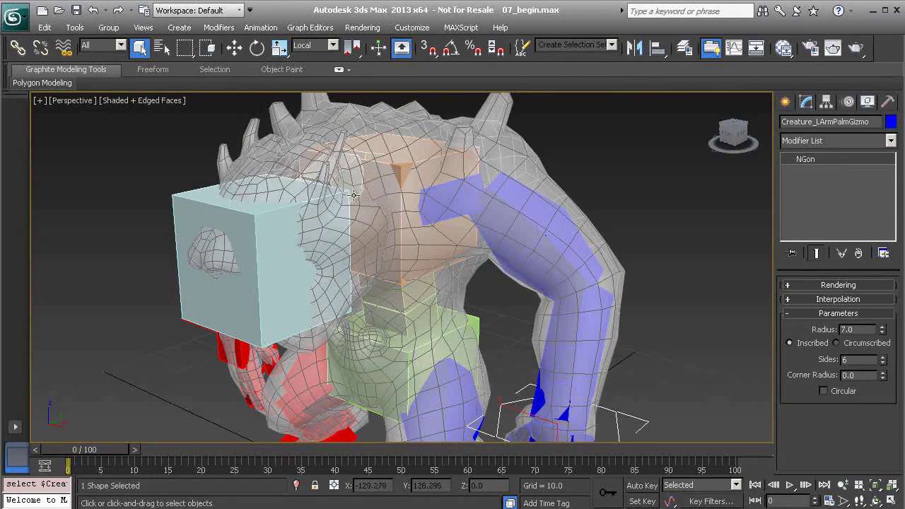
pyautogui.click(389, 155)
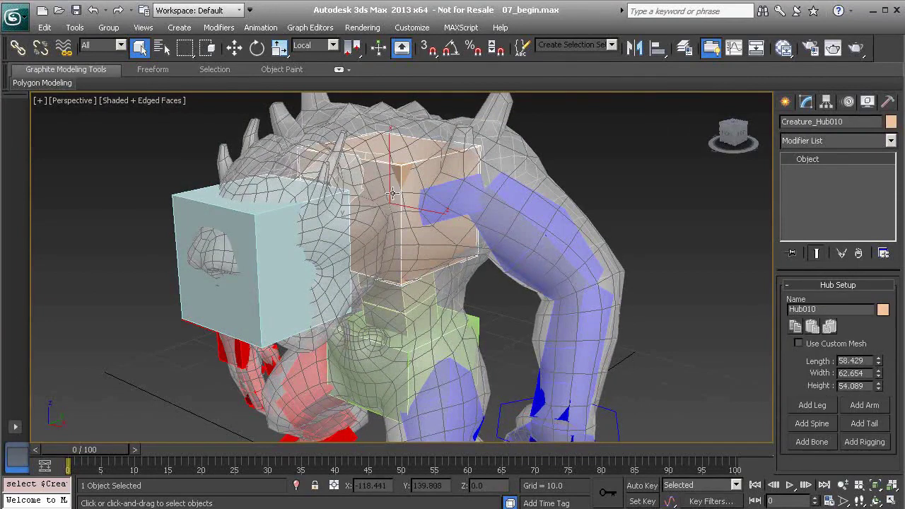
pyautogui.keyDown('alt'); pyautogui.moveTo(395, 184); pyautogui.dragTo(456, 156, button='middle'); pyautogui.keyUp('alt')
pyautogui.rightClick(567, 149)
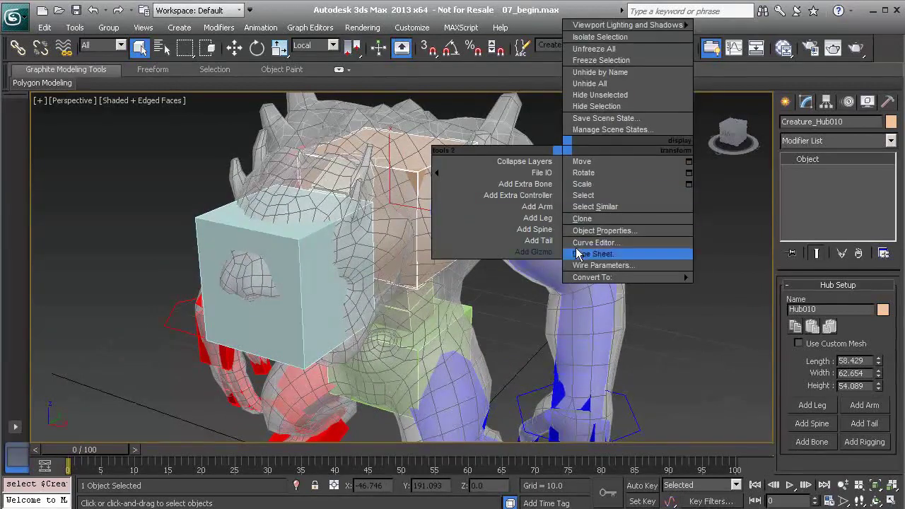
pyautogui.click(540, 253)
pyautogui.click(318, 165)
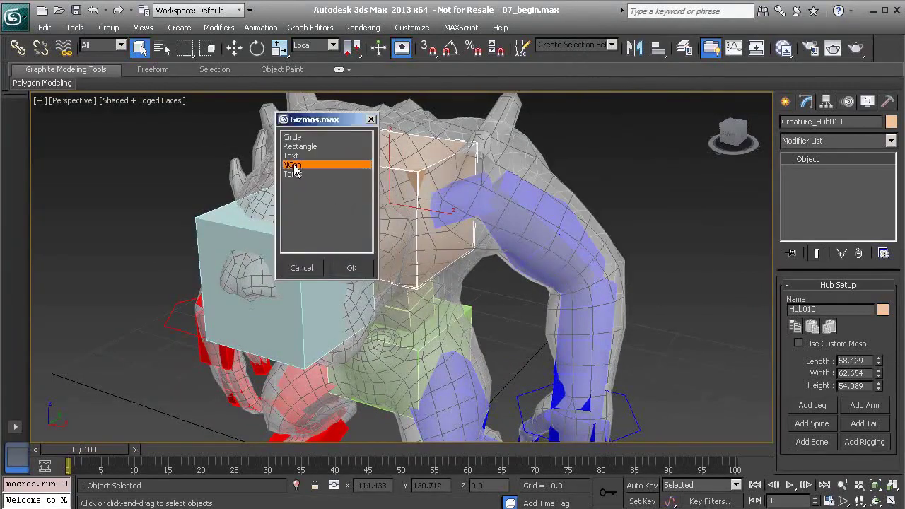
pyautogui.click(351, 265)
# Apply an Edit Spline modifier to the chest hub gizmo and select its outline at the Spline sub-object level
pyautogui.keyDown('alt'); pyautogui.moveTo(349, 265); pyautogui.dragTo(511, 220, button='middle'); pyautogui.keyUp('alt')
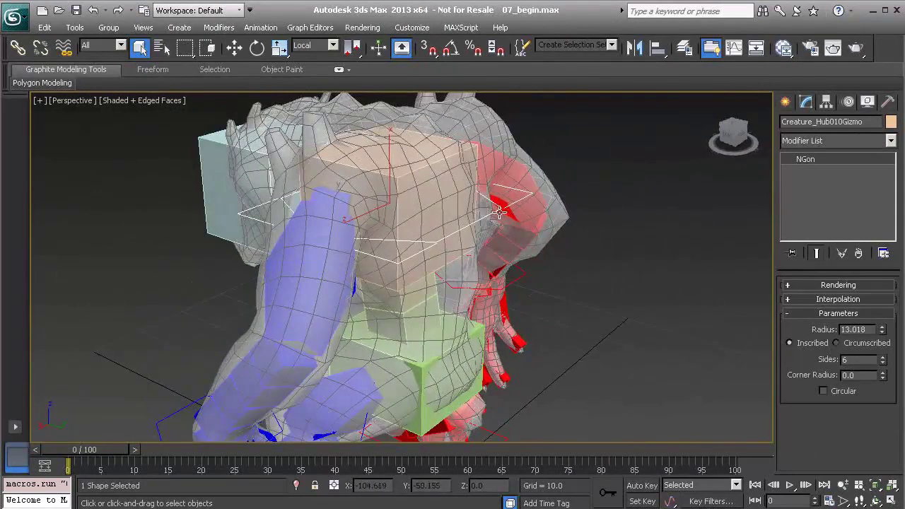
pyautogui.keyDown('alt'); pyautogui.moveTo(257, 203); pyautogui.dragTo(537, 223, button='middle'); pyautogui.keyUp('alt')
pyautogui.click(837, 141)
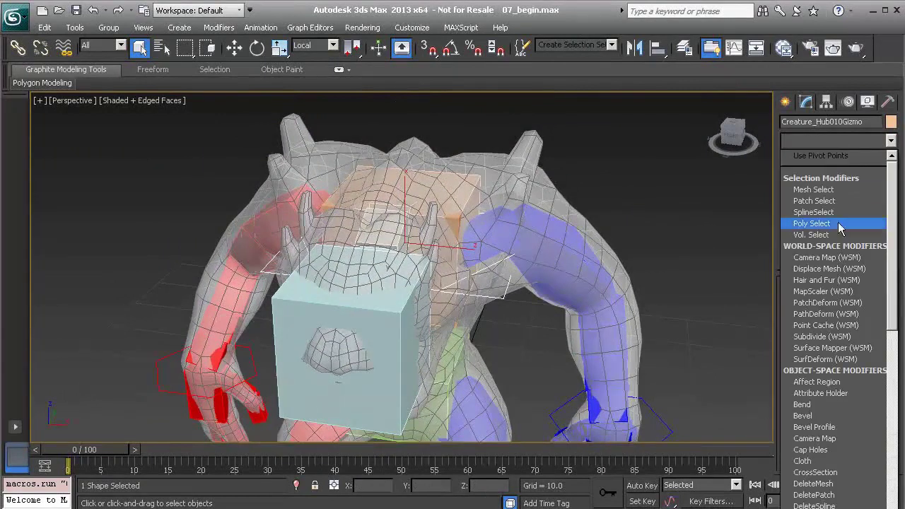
pyautogui.press('e')
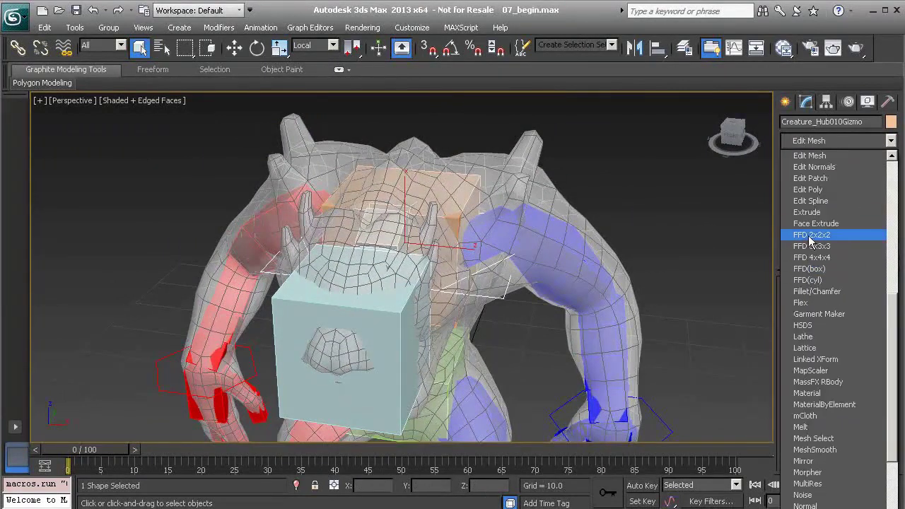
pyautogui.click(829, 205)
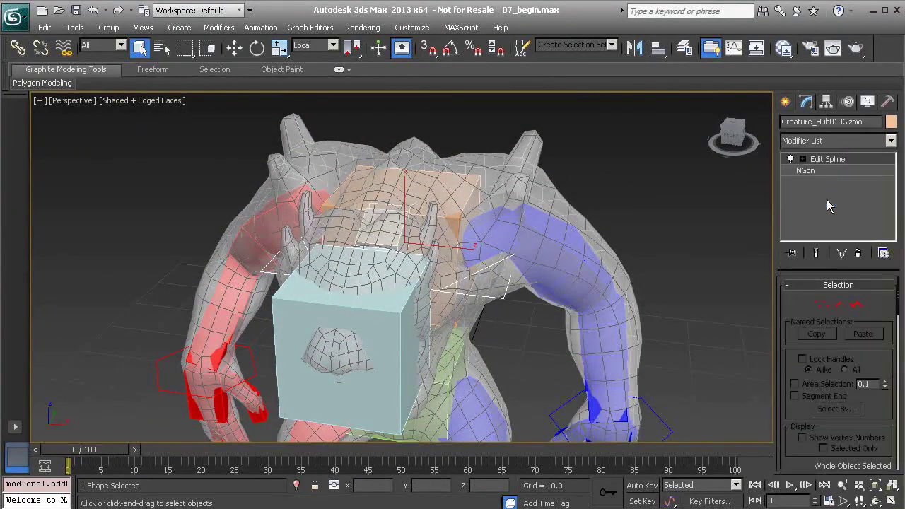
pyautogui.click(803, 160)
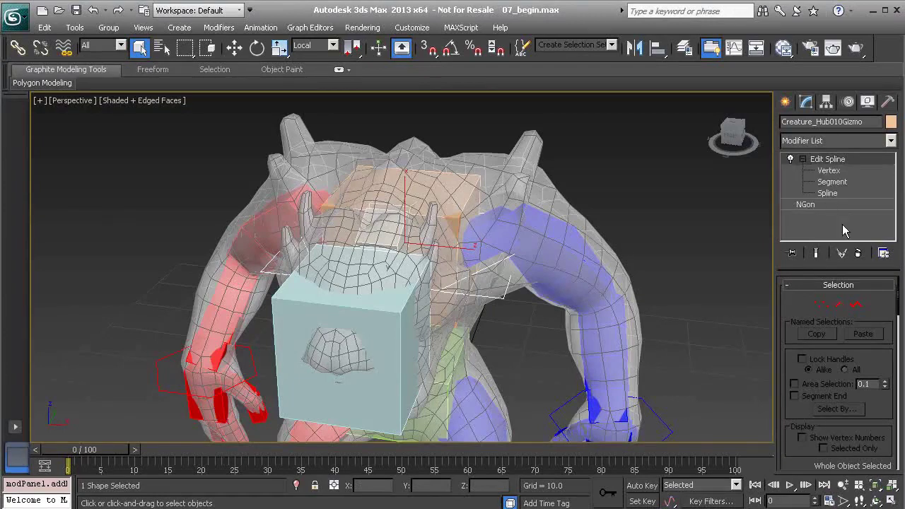
pyautogui.click(841, 195)
pyautogui.click(483, 269)
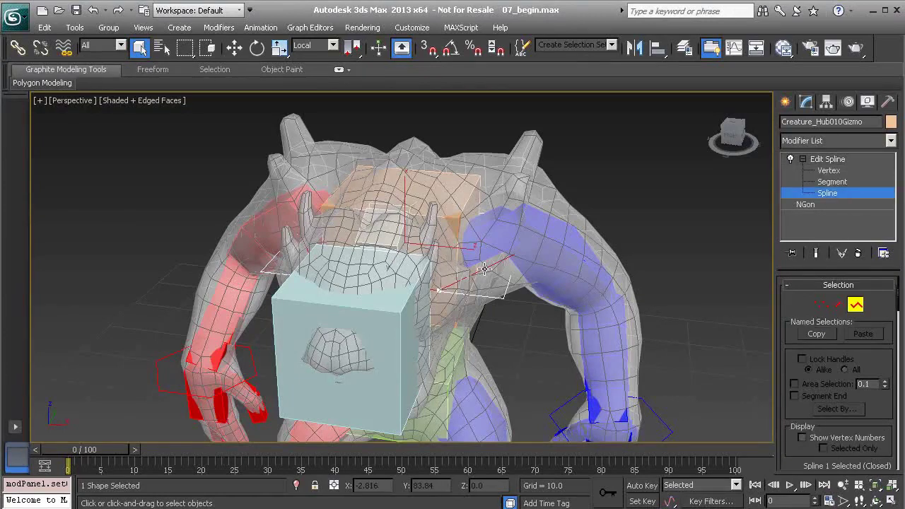
# Rotate the chest hub gizmo's outline with angle snap enabled so it stands upright along the creature's spine
pyautogui.keyDown('alt'); pyautogui.moveTo(483, 269); pyautogui.dragTo(495, 258, button='middle'); pyautogui.keyUp('alt')
pyautogui.press('e')
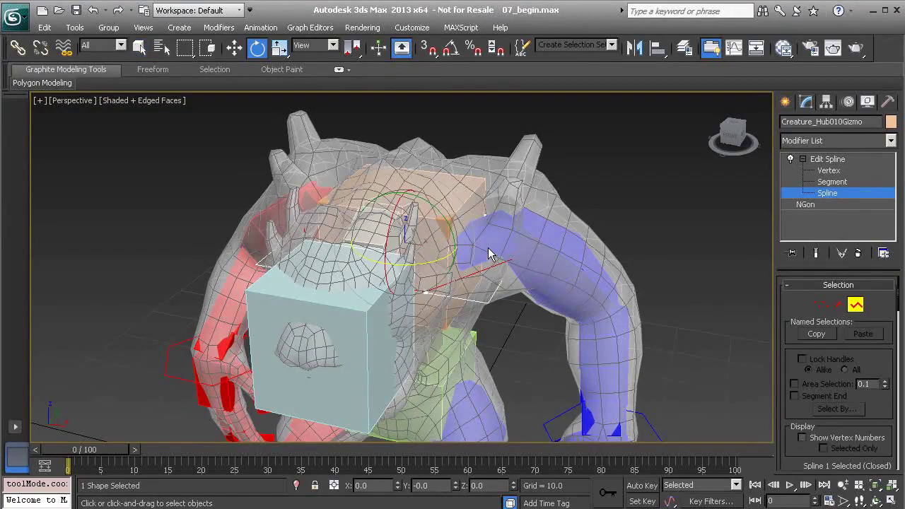
pyautogui.press('a')
pyautogui.moveTo(454, 225); pyautogui.dragTo(383, 186)
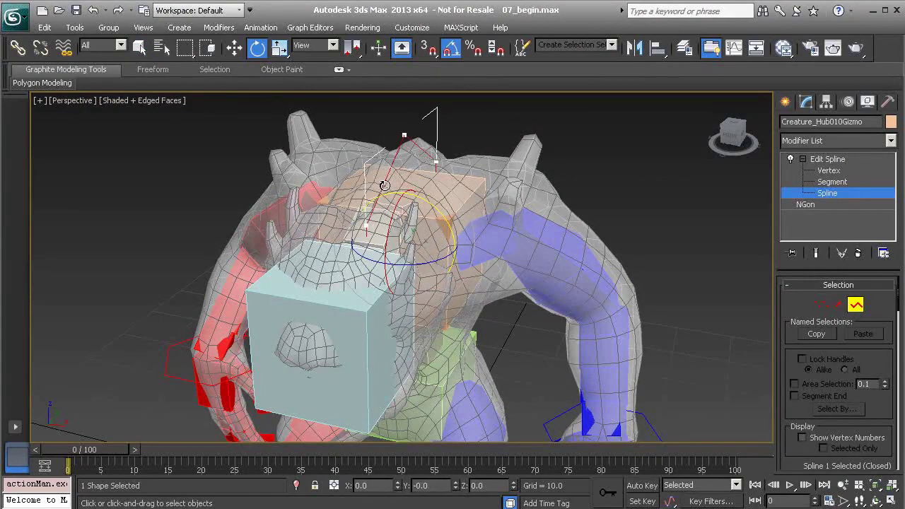
pyautogui.click(600, 154)
pyautogui.click(404, 141)
pyautogui.keyDown('alt'); pyautogui.moveTo(404, 141); pyautogui.dragTo(446, 167, button='middle'); pyautogui.keyUp('alt')
pyautogui.moveTo(416, 220)
pyautogui.mouseDown()
pyautogui.moveTo(433, 228)
pyautogui.moveTo(384, 208)
pyautogui.moveTo(426, 208)
pyautogui.moveTo(411, 208)
pyautogui.moveTo(405, 222)
pyautogui.mouseUp()
pyautogui.keyDown('alt'); pyautogui.moveTo(495, 194); pyautogui.dragTo(413, 194, button='middle'); pyautogui.keyUp('alt')
# Select the head hub and add an NGon gizmo to it
pyautogui.click(309, 182)
pyautogui.moveTo(247, 184)
pyautogui.keyDown('alt'); pyautogui.mouseDown(button='middle')
pyautogui.moveTo(278, 159)
pyautogui.moveTo(235, 191)
pyautogui.mouseUp(button='middle'); pyautogui.keyUp('alt')
pyautogui.scroll(-3, 277, 177)
pyautogui.rightClick(242, 162)
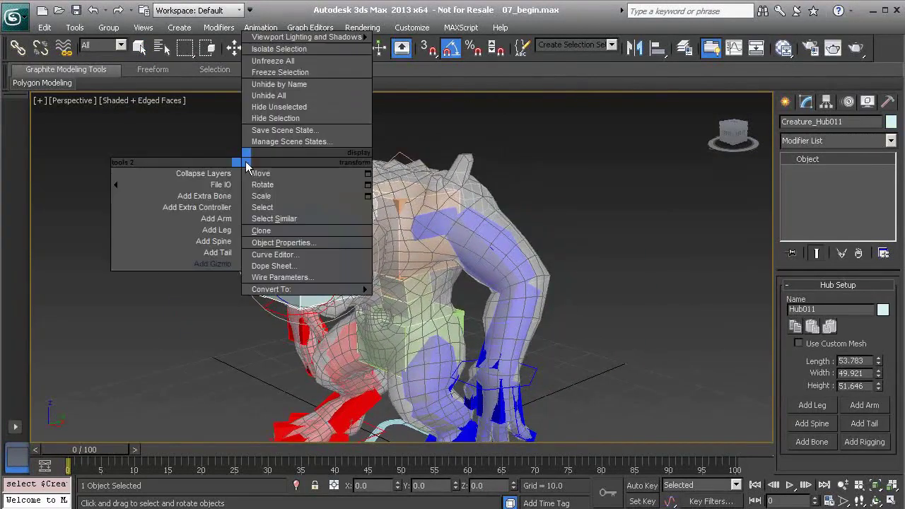
pyautogui.click(221, 264)
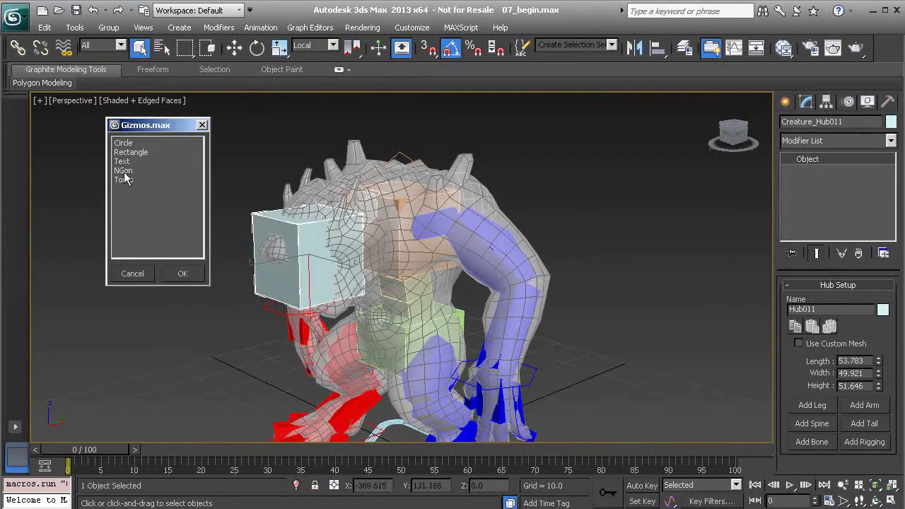
pyautogui.click(124, 171)
pyautogui.click(181, 273)
pyautogui.keyDown('alt'); pyautogui.moveTo(327, 237); pyautogui.dragTo(333, 308, button='middle'); pyautogui.keyUp('alt')
# Select the left collarbone bone and add an NGon gizmo to it
pyautogui.click(403, 255)
pyautogui.moveTo(392, 275)
pyautogui.keyDown('alt'); pyautogui.mouseDown(button='middle')
pyautogui.moveTo(221, 260)
pyautogui.moveTo(380, 277)
pyautogui.mouseUp(button='middle'); pyautogui.keyUp('alt')
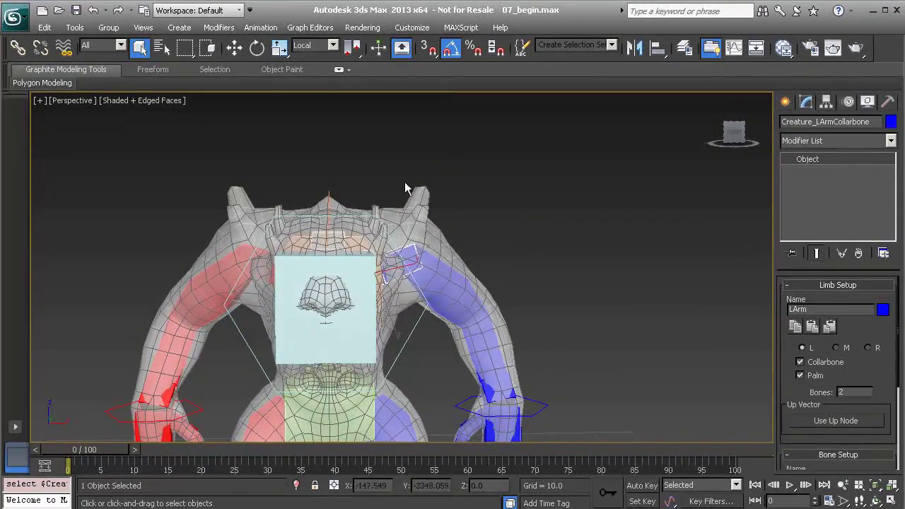
pyautogui.keyDown('alt'); pyautogui.moveTo(464, 236); pyautogui.dragTo(465, 218, button='middle'); pyautogui.keyUp('alt')
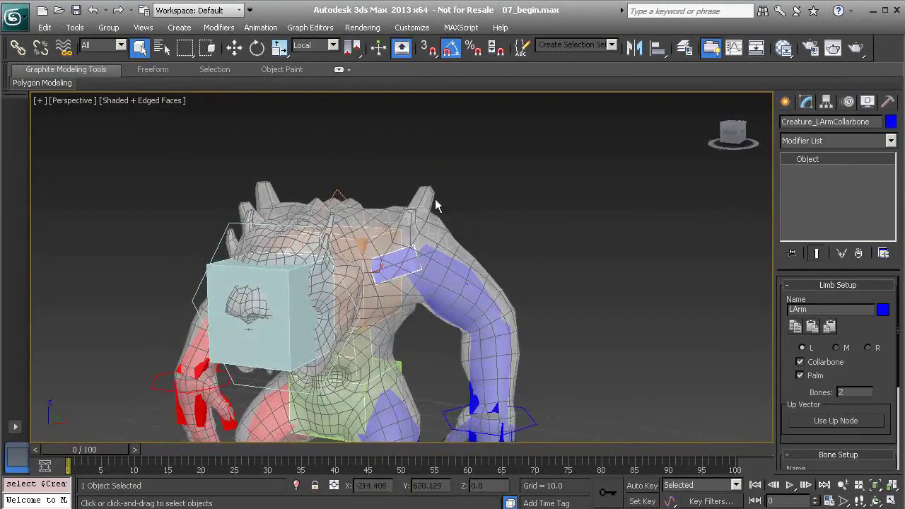
pyautogui.rightClick(472, 185)
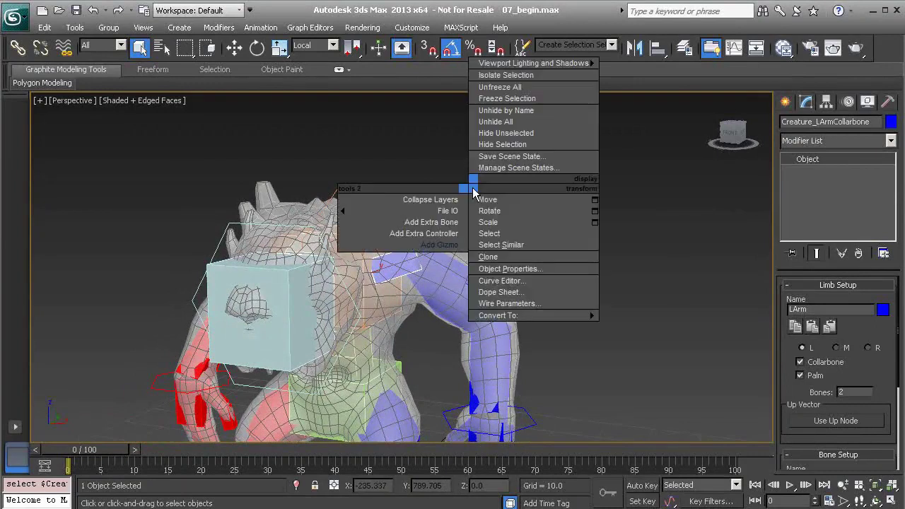
pyautogui.click(436, 245)
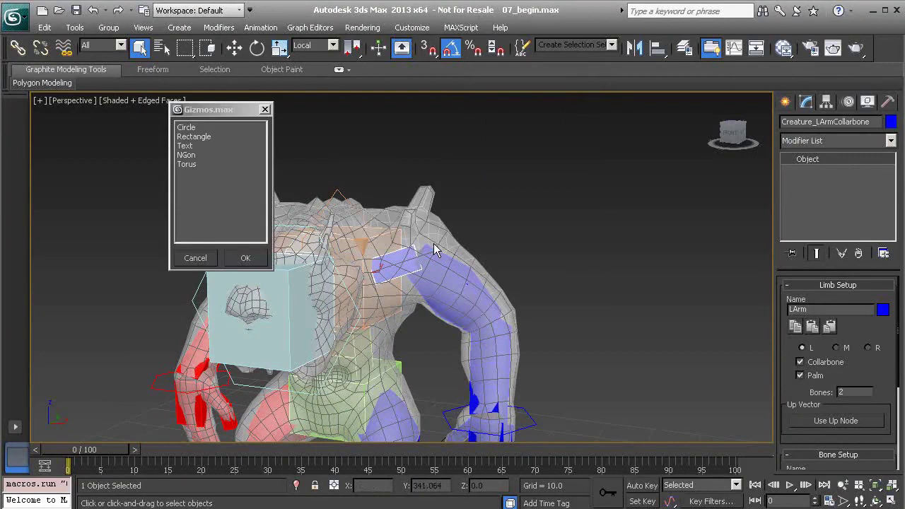
pyautogui.click(191, 156)
pyautogui.click(256, 258)
# Apply an Edit Spline modifier to the left collarbone gizmo and select its outline at the Spline sub-object level
pyautogui.moveTo(395, 240)
pyautogui.keyDown('alt'); pyautogui.mouseDown(button='middle')
pyautogui.moveTo(427, 247)
pyautogui.moveTo(382, 236)
pyautogui.moveTo(381, 275)
pyautogui.moveTo(389, 239)
pyautogui.mouseUp(button='middle'); pyautogui.keyUp('alt')
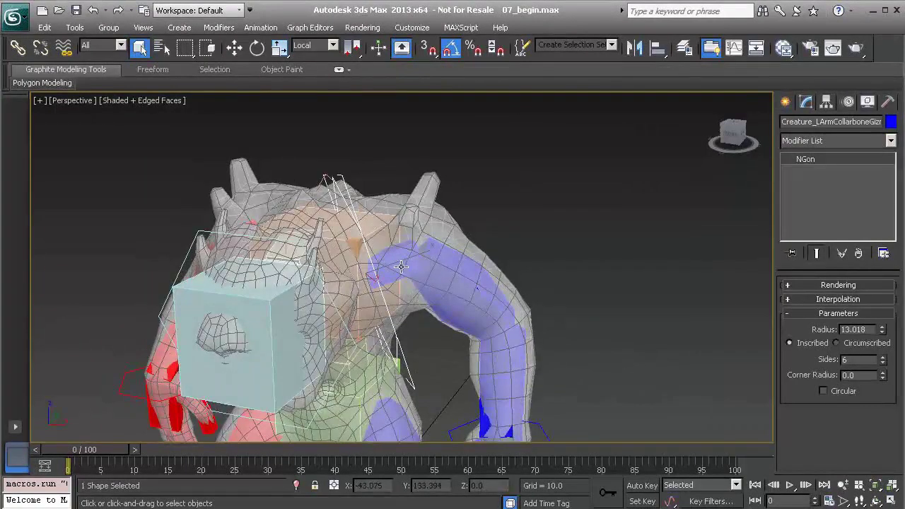
pyautogui.moveTo(417, 268)
pyautogui.keyDown('alt'); pyautogui.mouseDown(button='middle')
pyautogui.moveTo(433, 267)
pyautogui.moveTo(410, 264)
pyautogui.mouseUp(button='middle'); pyautogui.keyUp('alt')
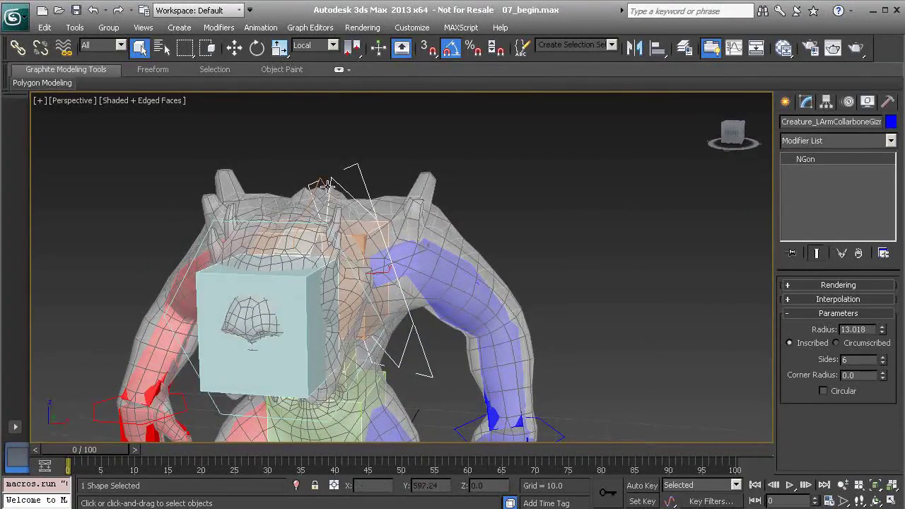
pyautogui.keyDown('alt'); pyautogui.moveTo(406, 272); pyautogui.dragTo(421, 275, button='middle'); pyautogui.keyUp('alt')
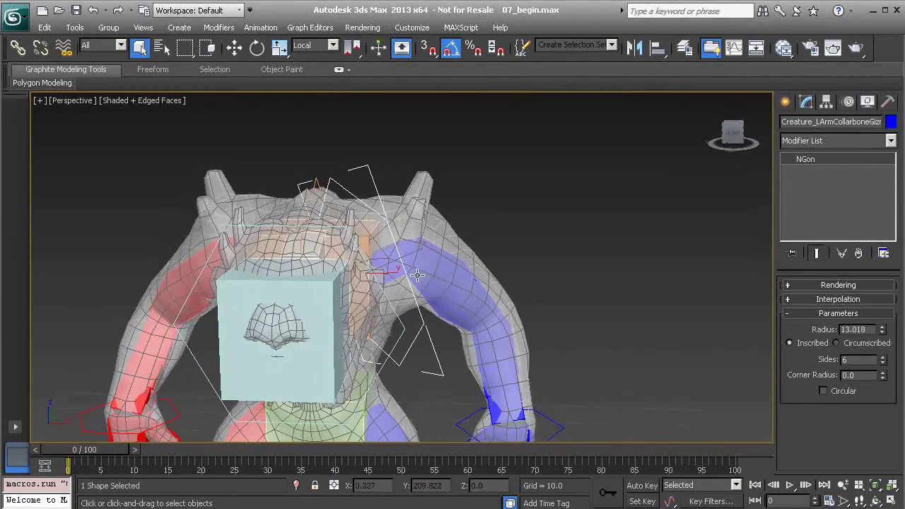
pyautogui.click(831, 142)
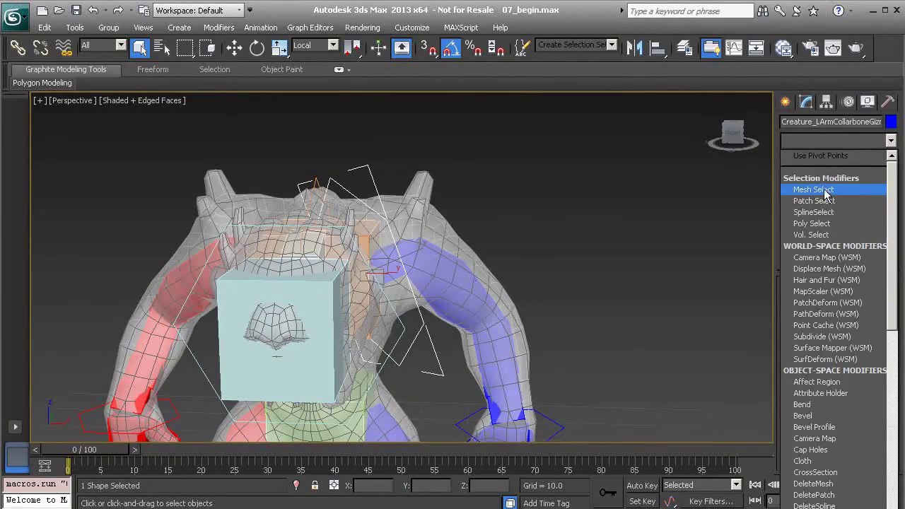
pyautogui.press('e')
pyautogui.click(824, 201)
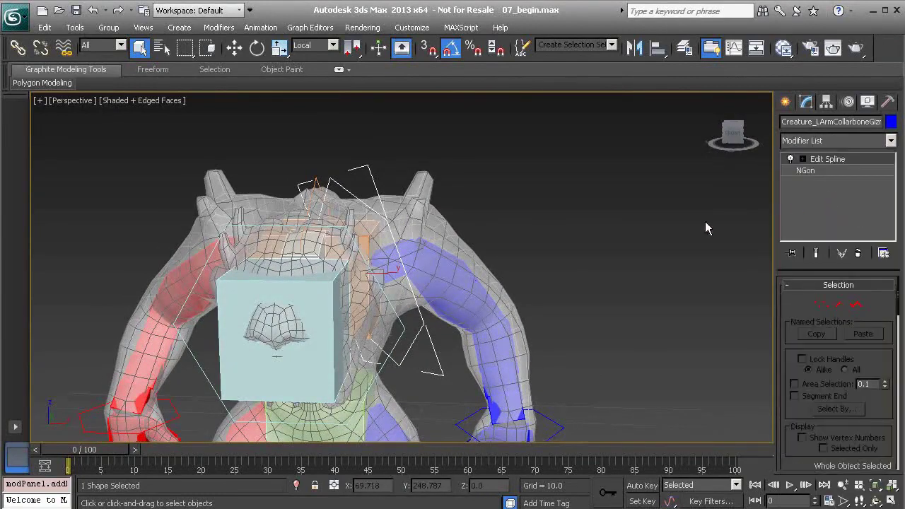
pyautogui.click(803, 159)
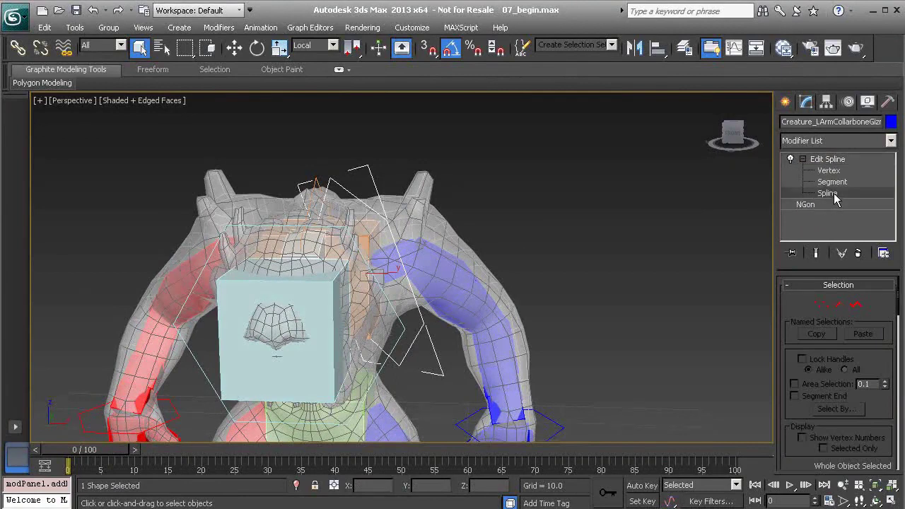
pyautogui.click(827, 193)
pyautogui.keyDown('alt'); pyautogui.moveTo(396, 261); pyautogui.dragTo(375, 261, button='middle'); pyautogui.keyUp('alt')
pyautogui.click(362, 206)
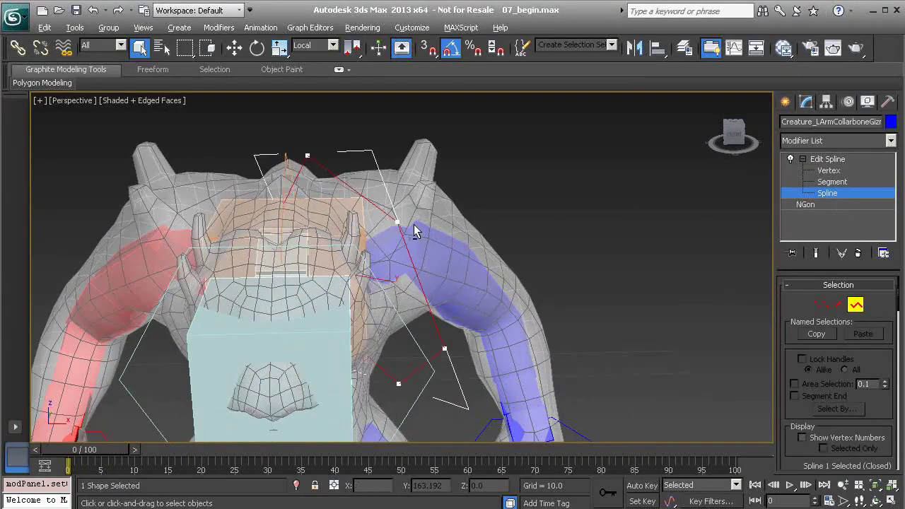
# Rotate the left collarbone gizmo's outline about -25 degrees around the Z axis
pyautogui.keyDown('alt'); pyautogui.moveTo(361, 207); pyautogui.dragTo(398, 235, button='middle'); pyautogui.keyUp('alt')
pyautogui.press('e')
pyautogui.moveTo(396, 290); pyautogui.dragTo(373, 294)
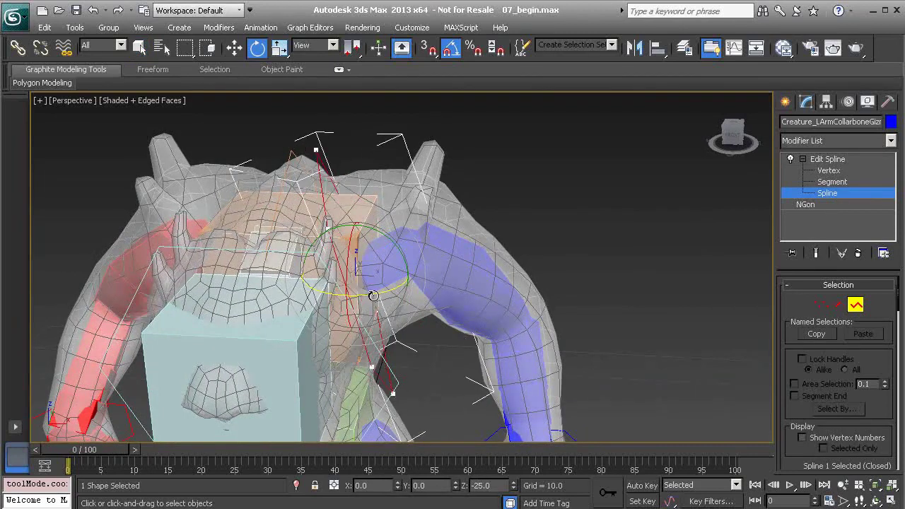
pyautogui.keyDown('alt'); pyautogui.moveTo(419, 256); pyautogui.dragTo(563, 253, button='middle'); pyautogui.keyUp('alt')
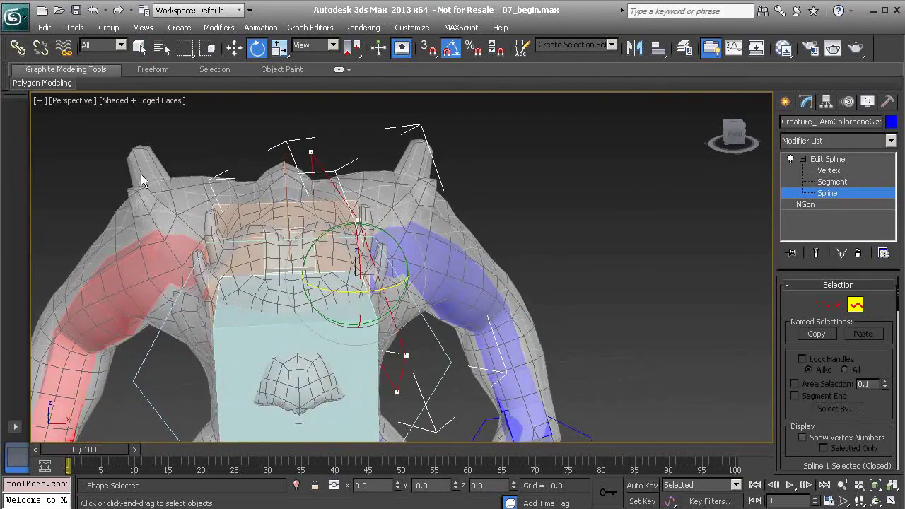
pyautogui.keyDown('alt'); pyautogui.moveTo(383, 239); pyautogui.dragTo(320, 273, button='middle'); pyautogui.keyUp('alt')
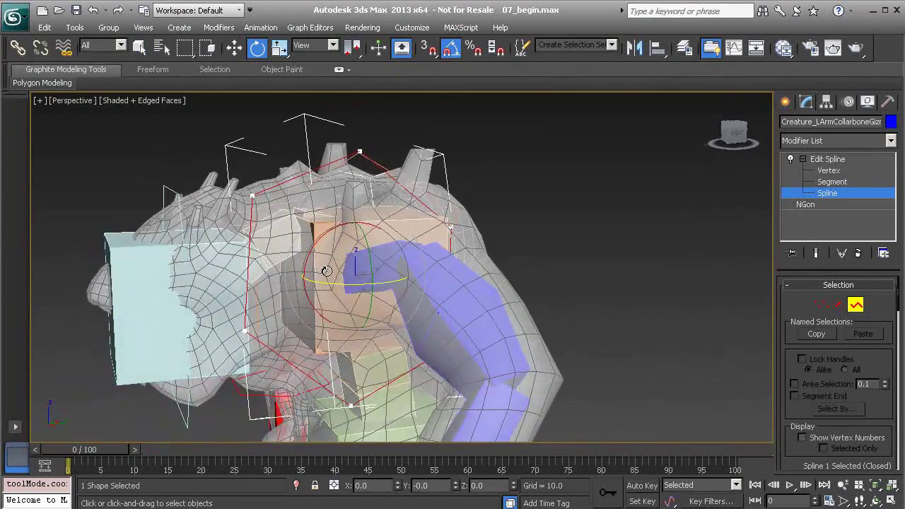
# Turn off angle snap, move the left collarbone gizmo's outline outward and up around the shoulder, and leave sub-object editing
pyautogui.press('a')
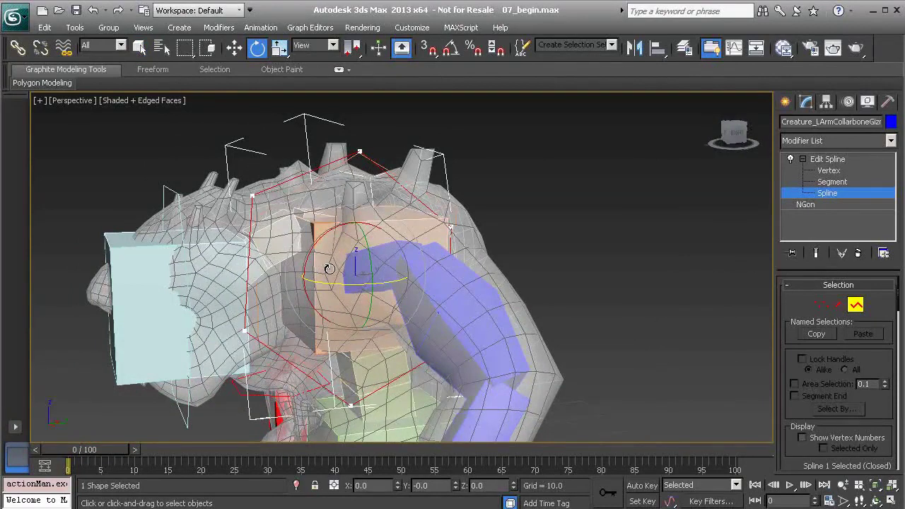
pyautogui.press('w')
pyautogui.moveTo(370, 261); pyautogui.dragTo(401, 251)
pyautogui.keyDown('alt'); pyautogui.moveTo(389, 268); pyautogui.dragTo(472, 279, button='middle'); pyautogui.keyUp('alt')
pyautogui.moveTo(441, 277); pyautogui.dragTo(474, 287)
pyautogui.keyDown('alt'); pyautogui.moveTo(473, 287); pyautogui.dragTo(391, 231, button='middle'); pyautogui.keyUp('alt')
pyautogui.moveTo(403, 220); pyautogui.dragTo(403, 211)
pyautogui.keyDown('alt'); pyautogui.moveTo(405, 232); pyautogui.dragTo(538, 241, button='middle'); pyautogui.keyUp('alt')
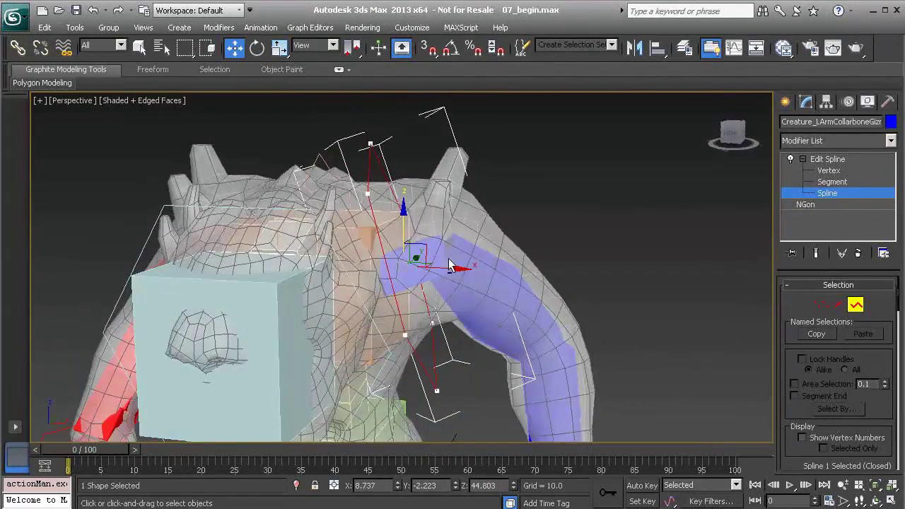
pyautogui.click(840, 160)
# Select the right collarbone bone and add an NGon gizmo to it
pyautogui.keyDown('alt'); pyautogui.moveTo(332, 212); pyautogui.dragTo(382, 223, button='middle'); pyautogui.keyUp('alt')
pyautogui.keyDown('alt'); pyautogui.moveTo(189, 252); pyautogui.dragTo(231, 253, button='middle'); pyautogui.keyUp('alt')
pyautogui.click(195, 251)
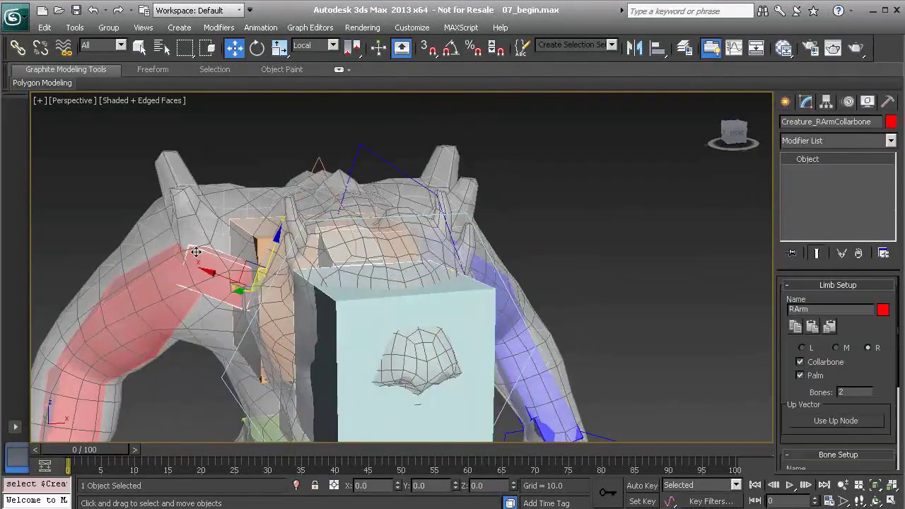
pyautogui.rightClick(125, 181)
pyautogui.click(87, 222)
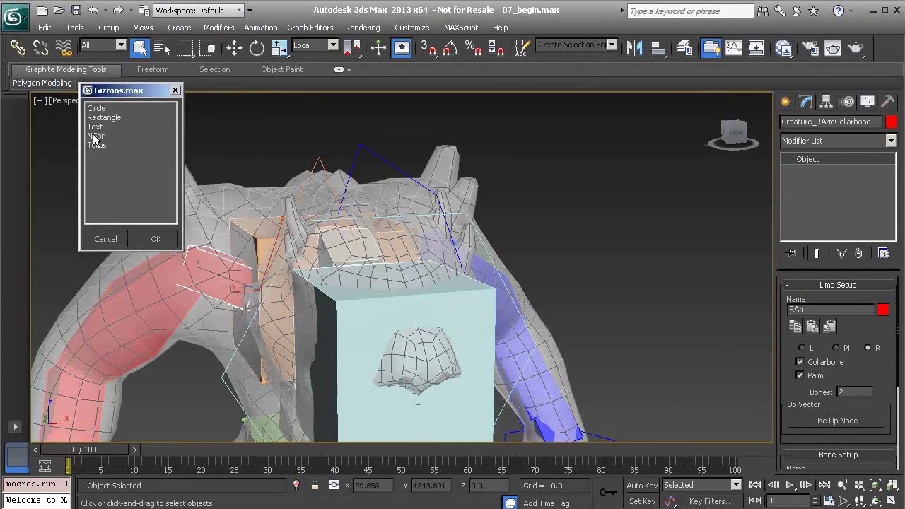
pyautogui.click(96, 136)
pyautogui.click(155, 238)
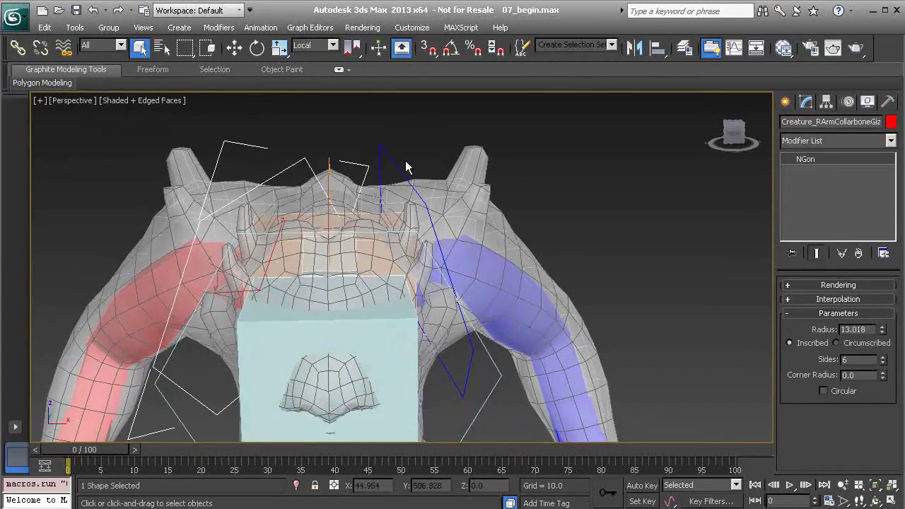
# Copy the left collarbone gizmo's Edit Spline modifier onto the right collarbone gizmo and clear the selection
pyautogui.moveTo(829, 161); pyautogui.dragTo(309, 163)
pyautogui.keyDown('alt'); pyautogui.moveTo(309, 162); pyautogui.dragTo(303, 201, button='middle'); pyautogui.keyUp('alt')
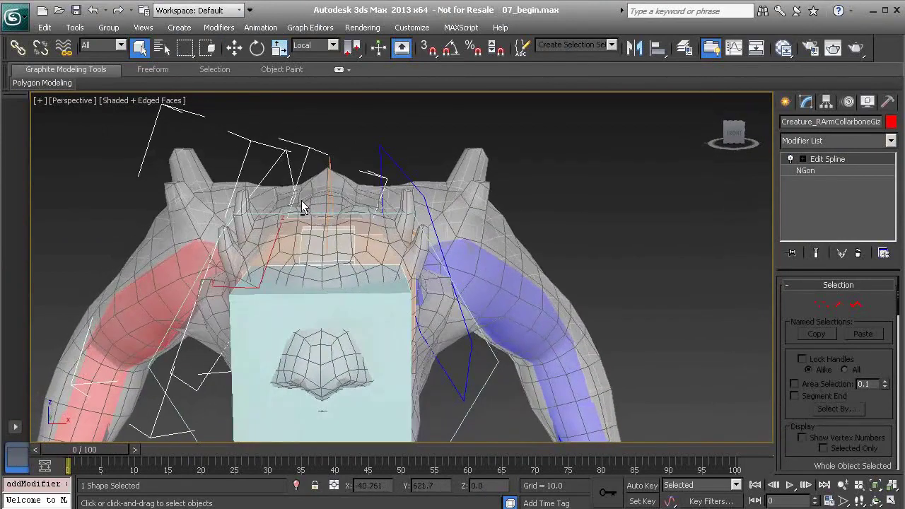
pyautogui.click(355, 128)
# Select the pelvis hub and add an NGon gizmo to it
pyautogui.moveTo(379, 171)
pyautogui.keyDown('alt'); pyautogui.mouseDown(button='middle')
pyautogui.moveTo(375, 178)
pyautogui.moveTo(386, 162)
pyautogui.moveTo(367, 161)
pyautogui.mouseUp(button='middle'); pyautogui.keyUp('alt')
pyautogui.scroll(-5, 367, 161)
pyautogui.keyDown('alt'); pyautogui.moveTo(318, 243); pyautogui.dragTo(325, 272, button='middle'); pyautogui.keyUp('alt')
pyautogui.scroll(3, 289, 302)
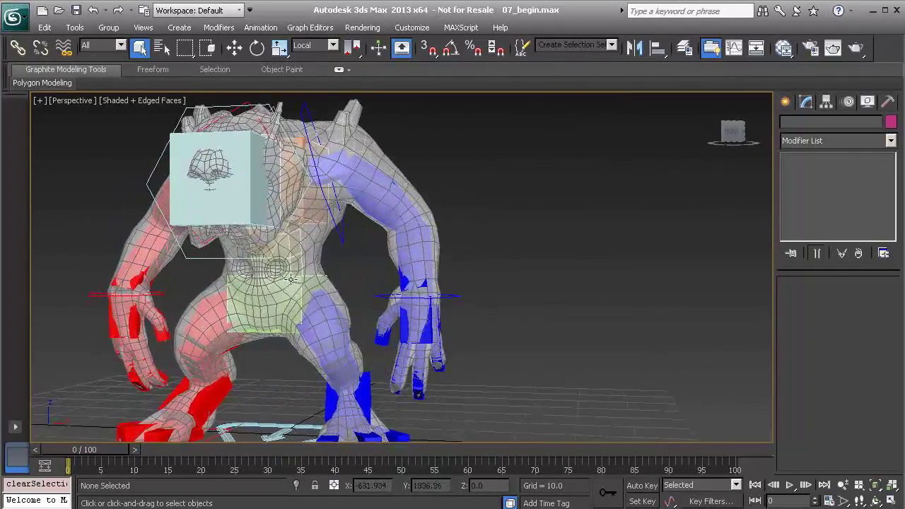
pyautogui.click(269, 307)
pyautogui.rightClick(450, 213)
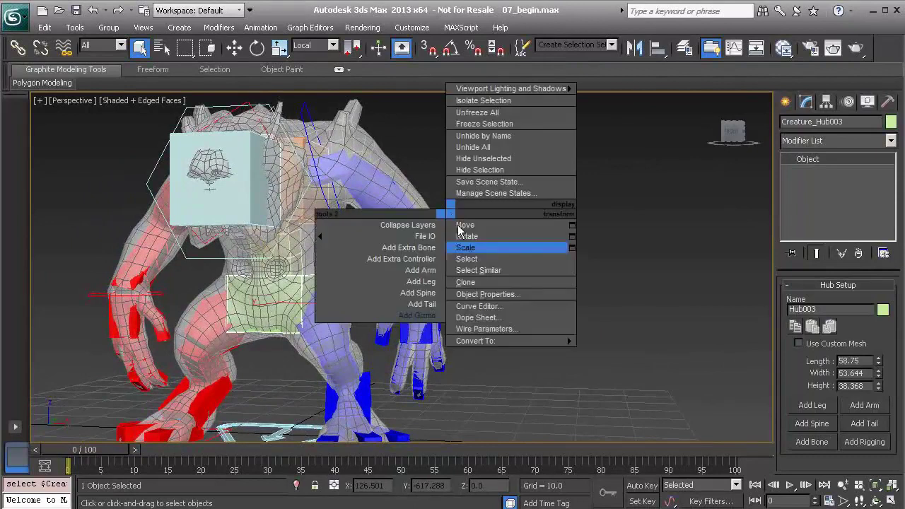
pyautogui.moveTo(436, 334)
pyautogui.click(428, 316)
pyautogui.rightClick(476, 251)
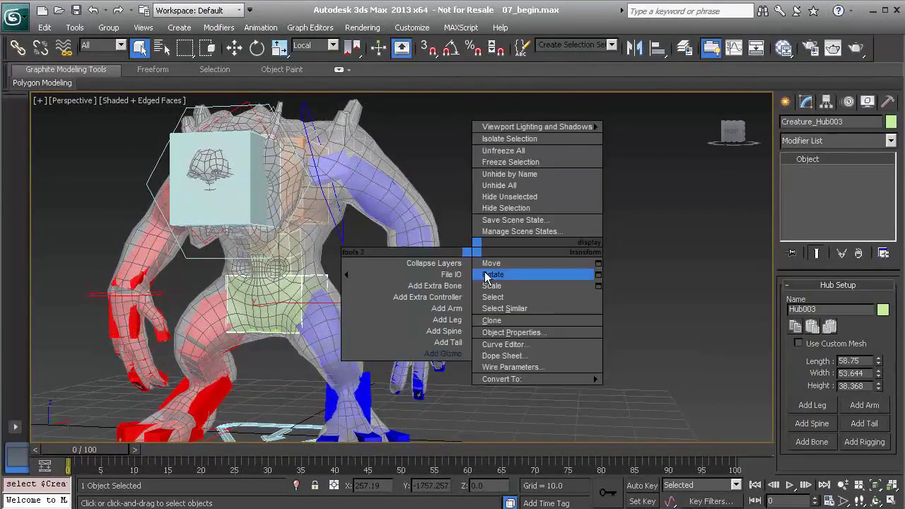
pyautogui.click(445, 354)
pyautogui.click(198, 266)
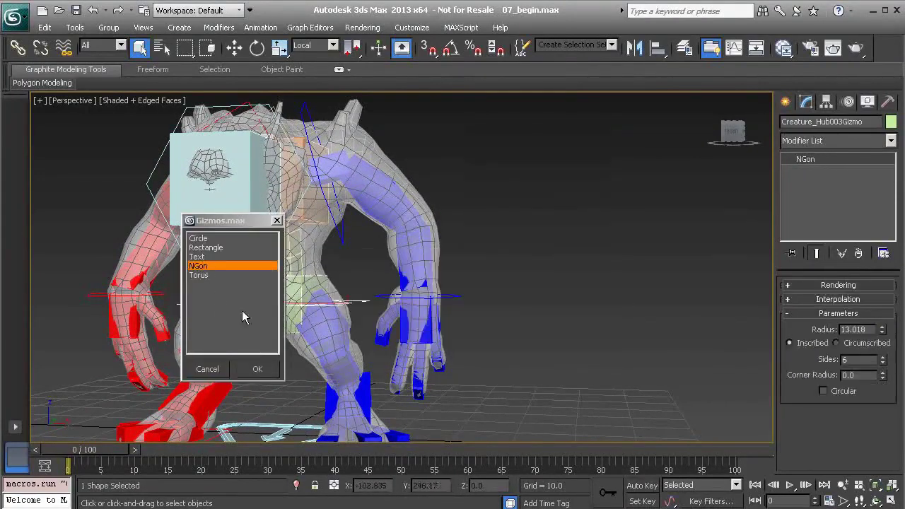
pyautogui.click(258, 369)
# Apply an Edit Spline modifier to the pelvis hub gizmo
pyautogui.keyDown('alt'); pyautogui.moveTo(287, 285); pyautogui.dragTo(350, 280, button='middle'); pyautogui.keyUp('alt')
pyautogui.scroll(1, 323, 300)
pyautogui.click(842, 140)
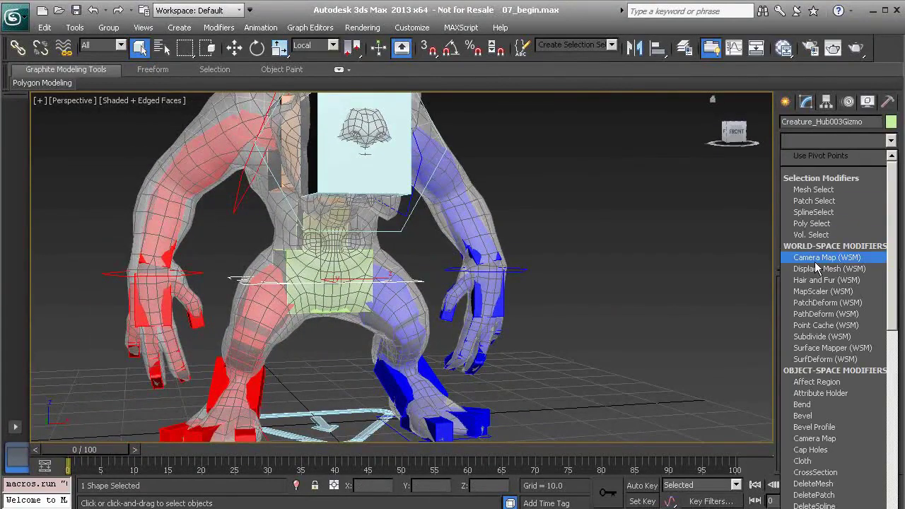
pyautogui.scroll(-10, 815, 261)
pyautogui.click(836, 202)
pyautogui.keyDown('alt'); pyautogui.moveTo(428, 344); pyautogui.dragTo(315, 365, button='middle'); pyautogui.keyUp('alt')
pyautogui.scroll(4, 316, 364)
pyautogui.keyDown('alt'); pyautogui.moveTo(311, 288); pyautogui.dragTo(511, 317, button='middle'); pyautogui.keyUp('alt')
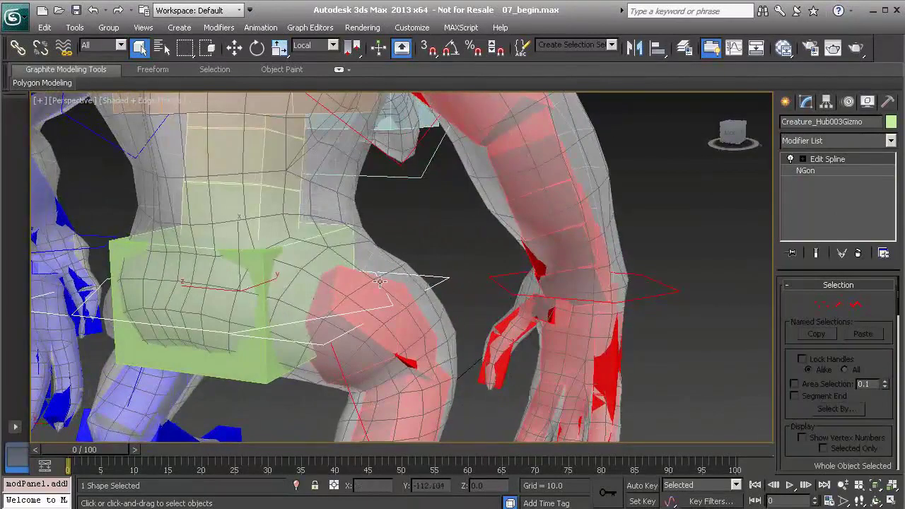
pyautogui.keyDown('alt'); pyautogui.moveTo(389, 322); pyautogui.dragTo(204, 292, button='middle'); pyautogui.keyUp('alt')
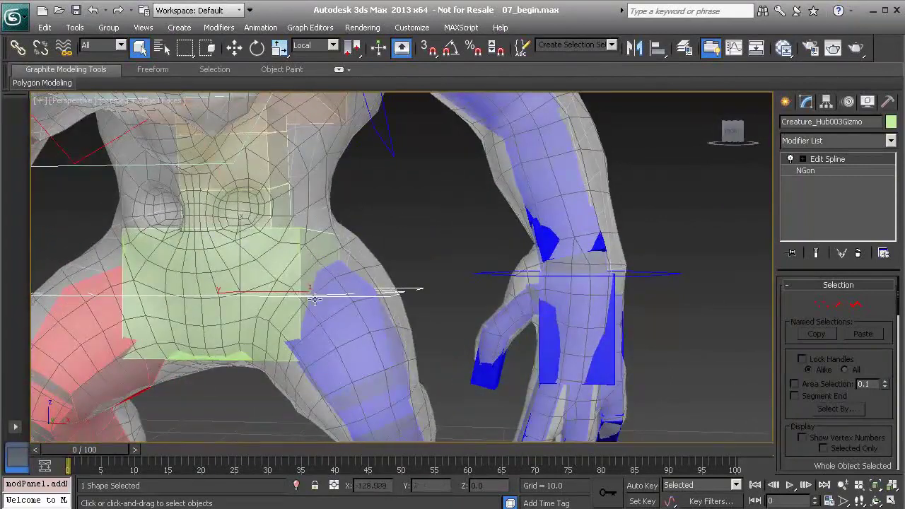
# Raise the pelvis gizmo's outline slightly at the Spline sub-object level and return to the whole-object level
pyautogui.click(802, 160)
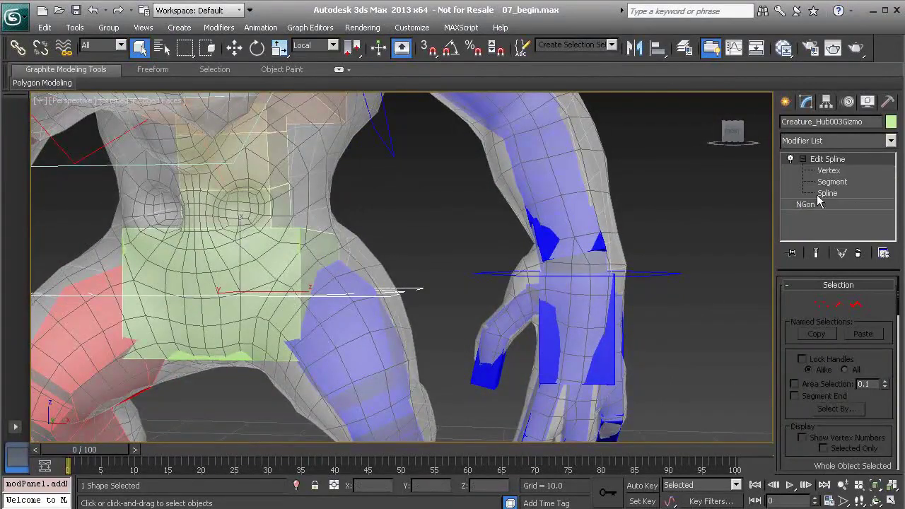
pyautogui.click(826, 193)
pyautogui.keyDown('alt'); pyautogui.moveTo(354, 305); pyautogui.dragTo(337, 316, button='middle'); pyautogui.keyUp('alt')
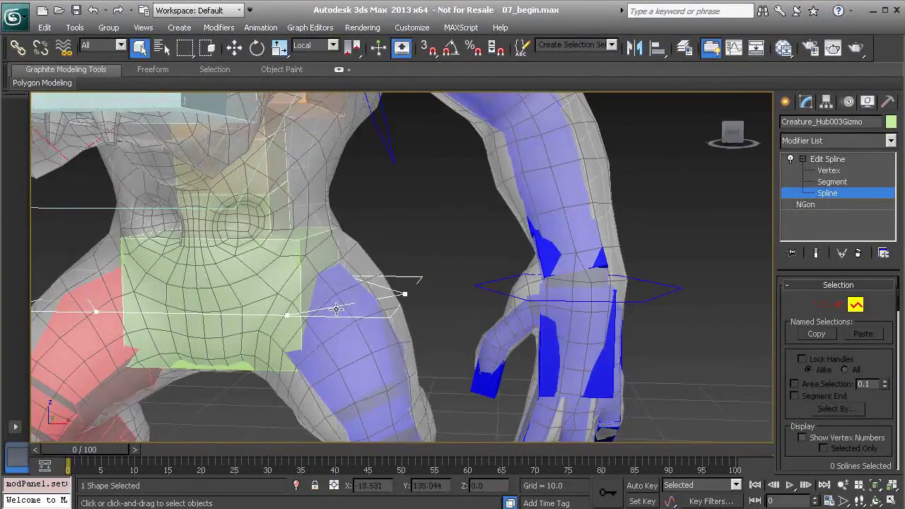
pyautogui.click(328, 306)
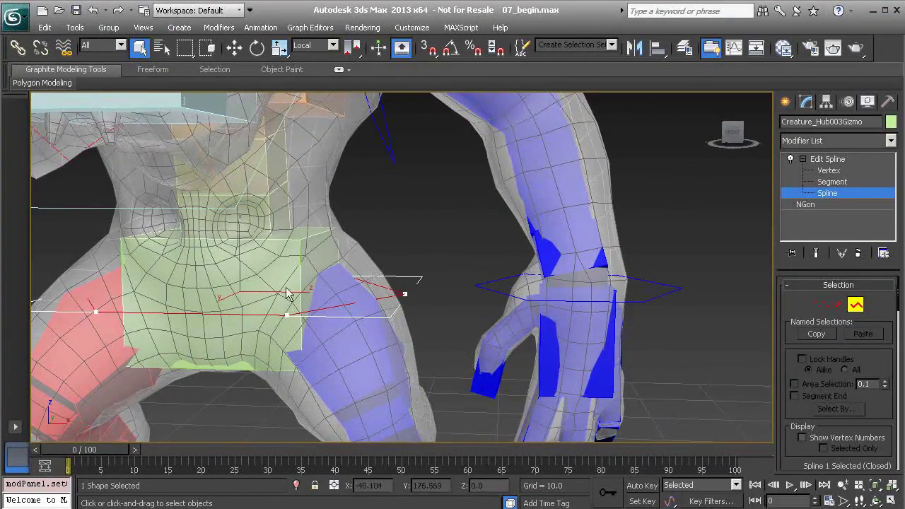
pyautogui.press('w')
pyautogui.moveTo(238, 238); pyautogui.dragTo(241, 206)
pyautogui.click(826, 158)
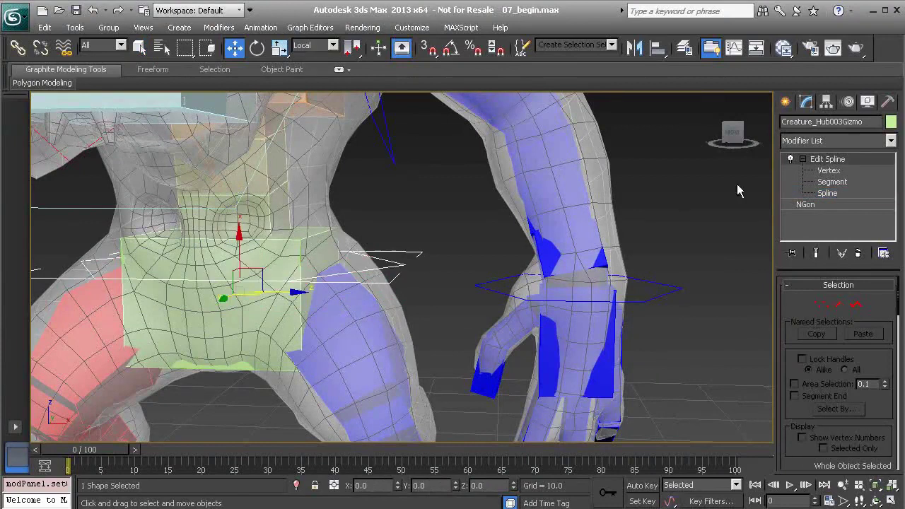
# Activate the Rotate tool and deselect the pelvis gizmo
pyautogui.scroll(-5, 353, 254)
pyautogui.press('e')
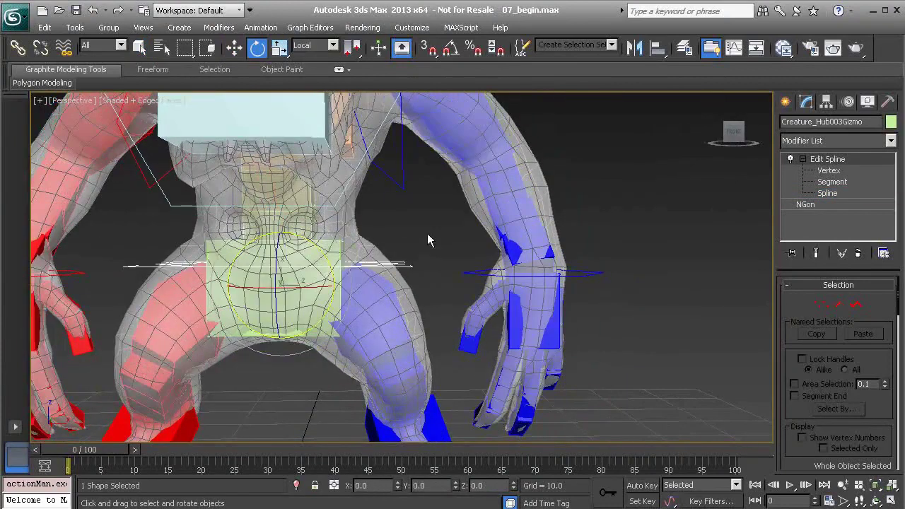
pyautogui.click(410, 243)
# Try rotating the creature's upper-body control gizmo to test it and clear the selection
pyautogui.scroll(-6, 427, 249)
pyautogui.keyDown('alt'); pyautogui.moveTo(237, 282); pyautogui.dragTo(328, 167, button='middle'); pyautogui.keyUp('alt')
pyautogui.click(307, 154)
pyautogui.moveTo(297, 228); pyautogui.dragTo(340, 214)
pyautogui.click(477, 205)
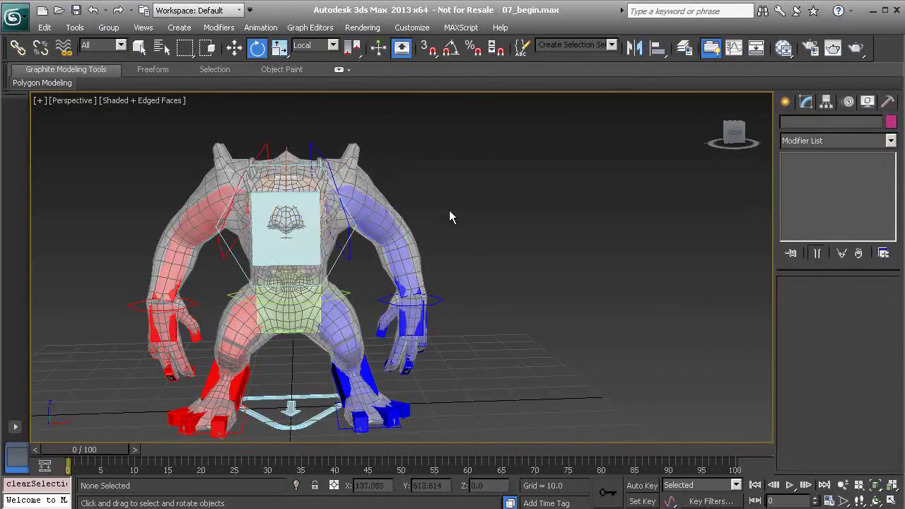
# Examine the colour-coded limbs and control gizmos around the whole creature from several angles
pyautogui.keyDown('alt'); pyautogui.moveTo(436, 219); pyautogui.dragTo(429, 226, button='middle'); pyautogui.keyUp('alt')
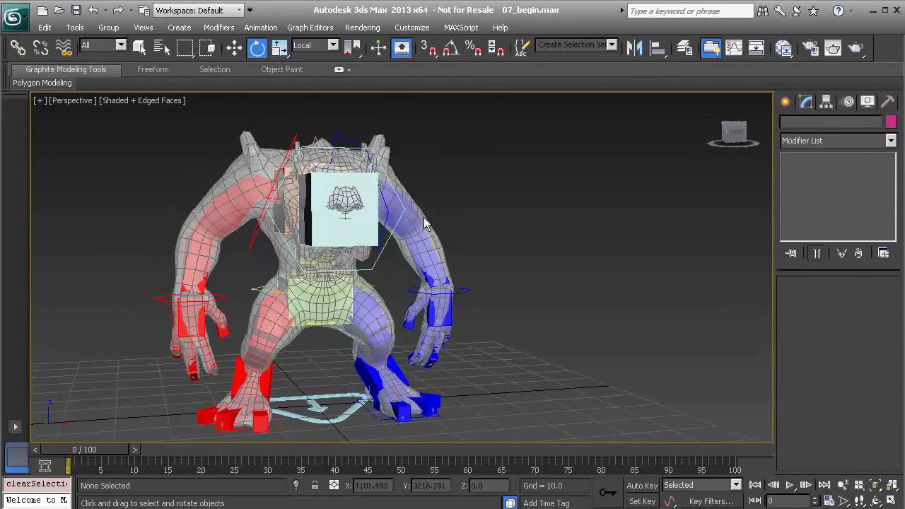
pyautogui.keyDown('alt'); pyautogui.moveTo(194, 227); pyautogui.dragTo(388, 246, button='middle'); pyautogui.keyUp('alt')
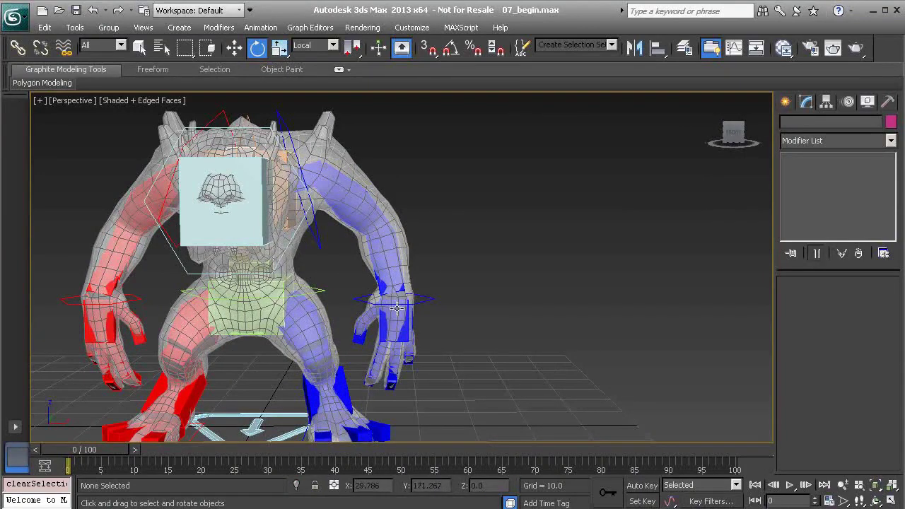
pyautogui.moveTo(403, 278); pyautogui.dragTo(427, 301, button='middle')
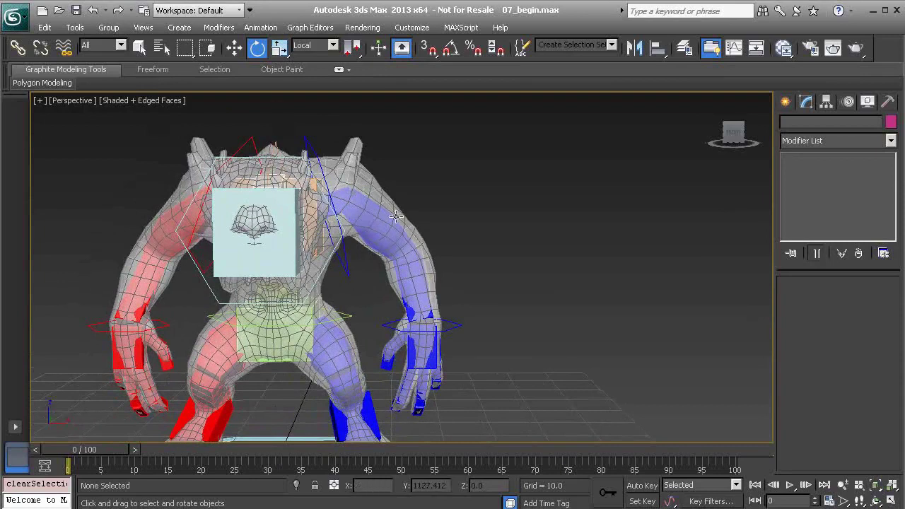
pyautogui.keyDown('alt'); pyautogui.moveTo(362, 304); pyautogui.dragTo(394, 250, button='middle'); pyautogui.keyUp('alt')
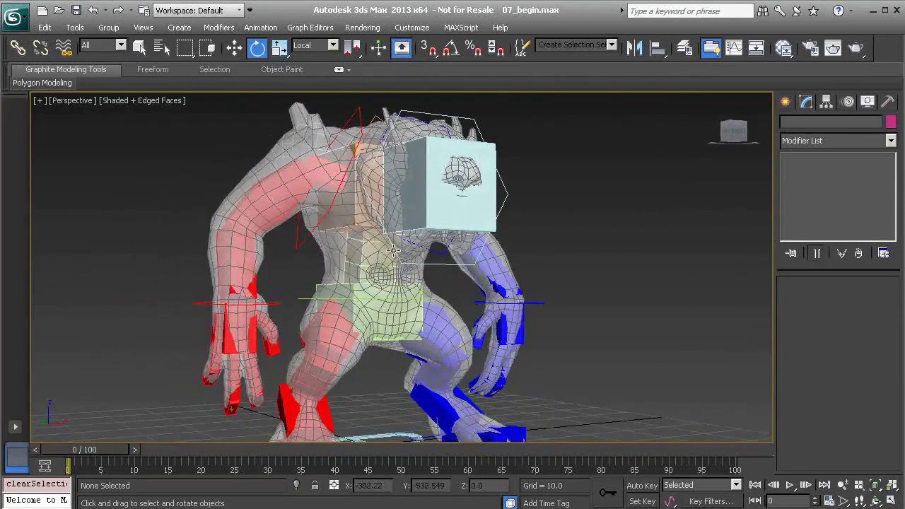
pyautogui.keyDown('ctrl'); pyautogui.keyDown('alt'); pyautogui.moveTo(333, 232); pyautogui.dragTo(316, 267, button='middle'); pyautogui.keyUp('alt'); pyautogui.keyUp('ctrl')
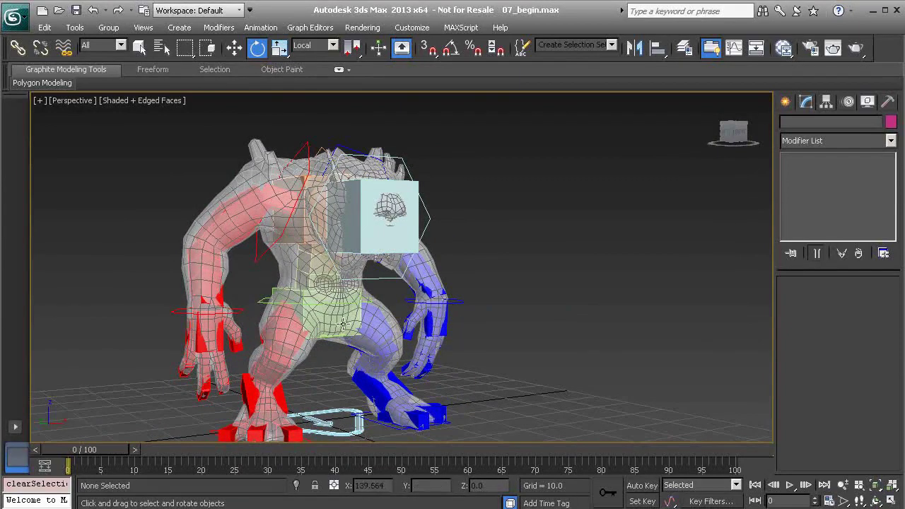
pyautogui.keyDown('alt'); pyautogui.moveTo(347, 281); pyautogui.dragTo(377, 260, button='middle'); pyautogui.keyUp('alt')
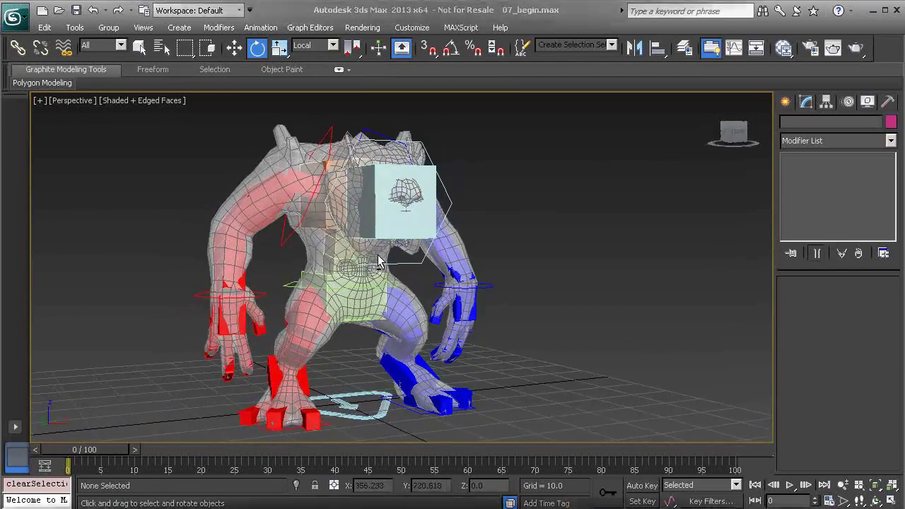